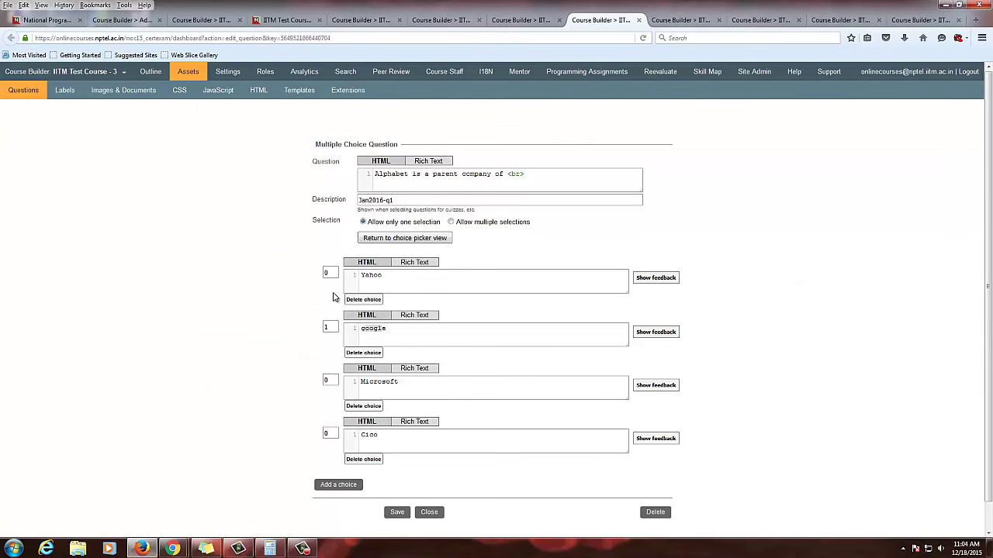
Step: Assign individual scores to the choices of Jan2016-q1, giving the second choice (google) a score of 2, and save the question
click(398, 242)
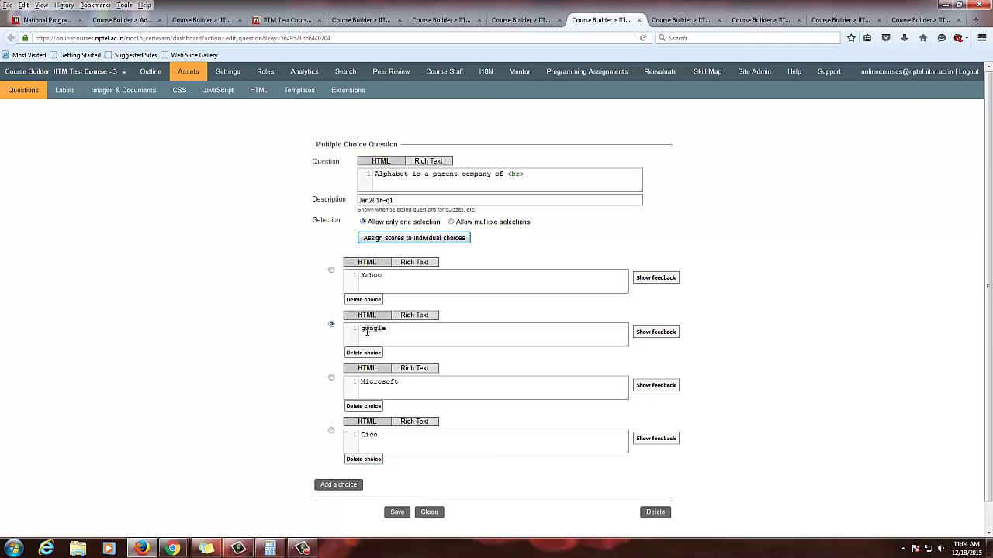
click(400, 239)
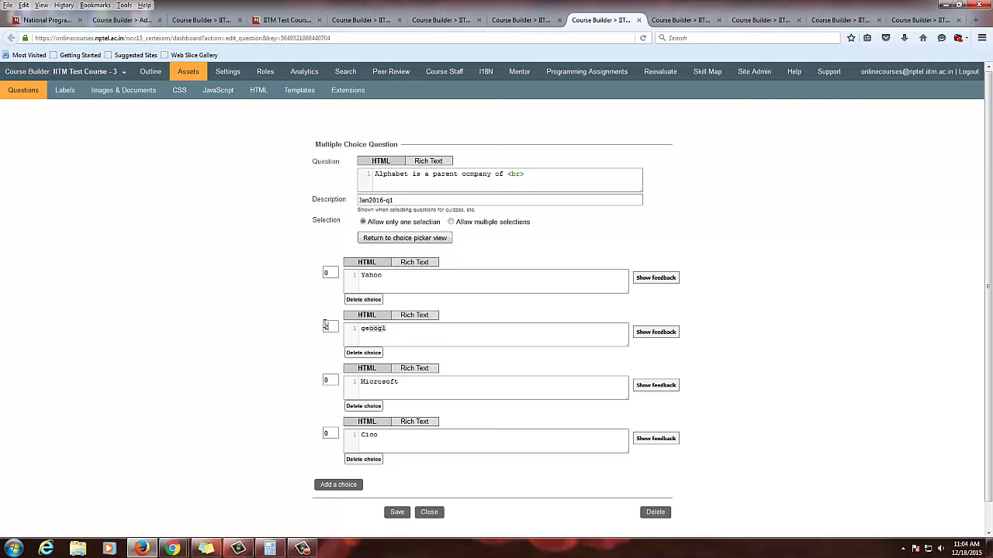
click(399, 512)
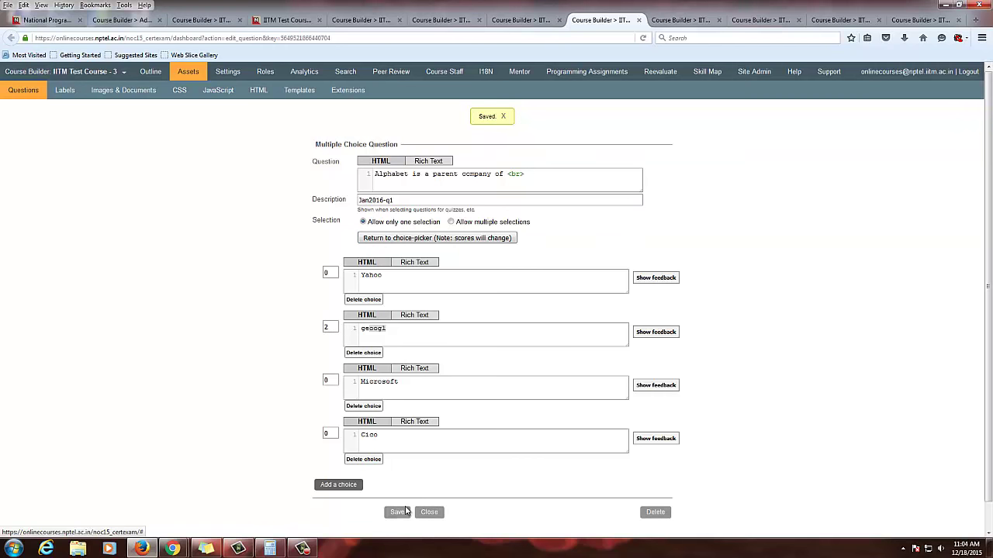
Step: Set the weight of Jan2016-q1 to 2 in the January 2016- testing question group and save the group
click(510, 23)
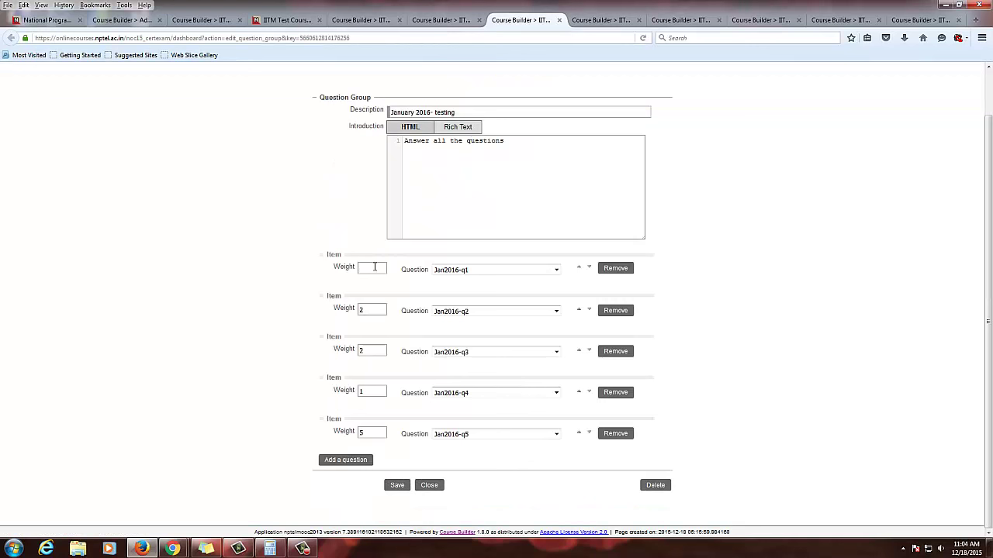
click(397, 485)
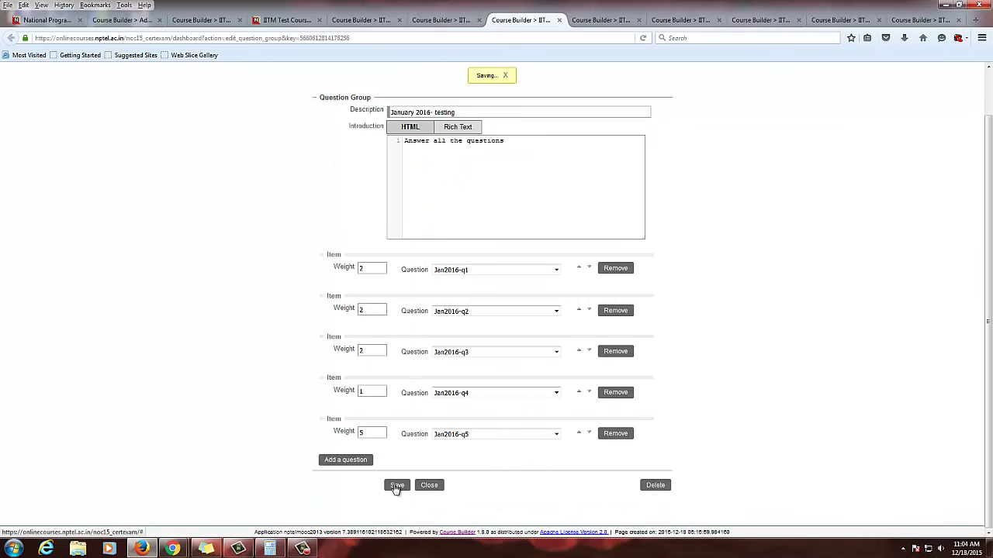
Step: Open the January2016- Testing assignment quiz of Unit 5 on the student course page
click(279, 19)
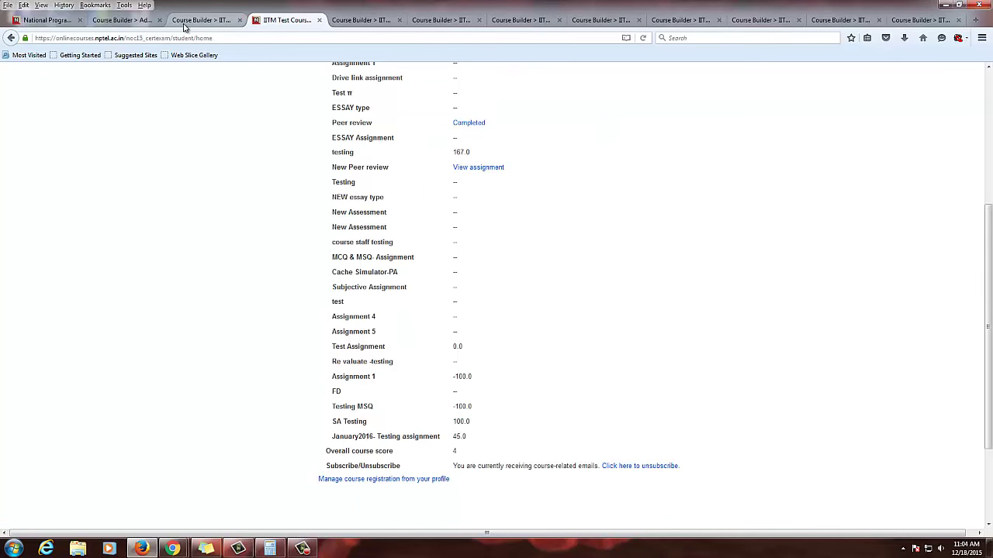
scroll(342, 164, up, 5)
click(195, 203)
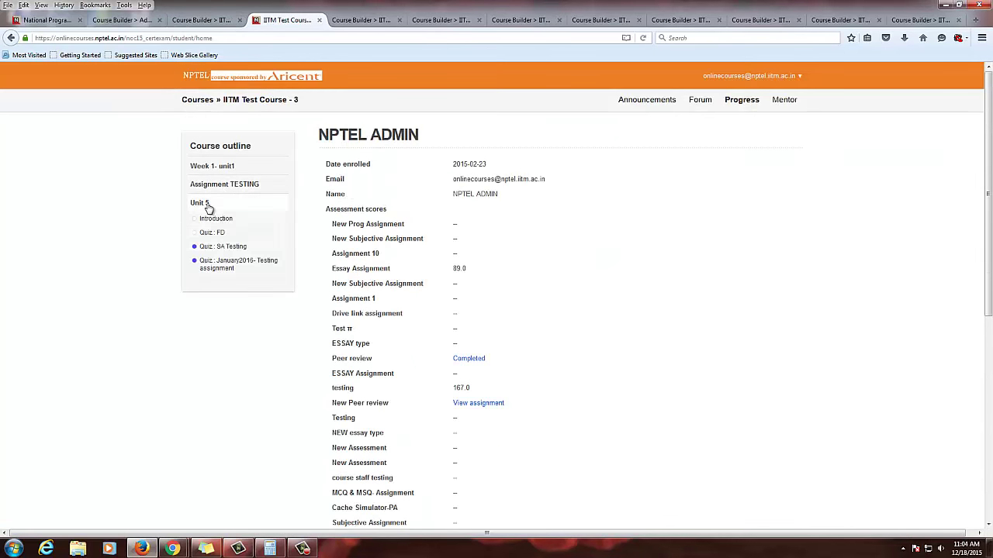
click(239, 269)
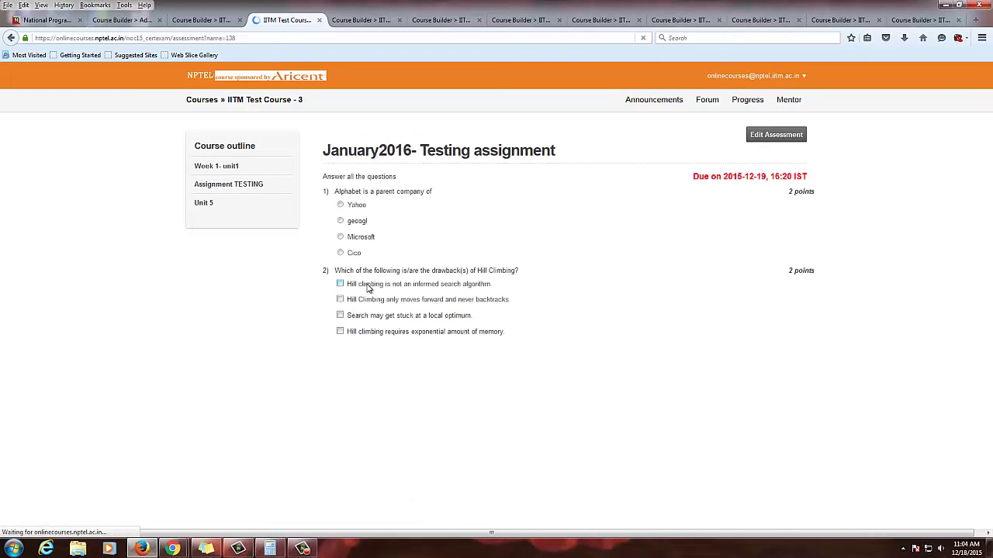
Step: Clear the existing answers to questions 4 and 5 of the assignment
scroll(487, 389, down, 2)
scroll(486, 390, down, 2)
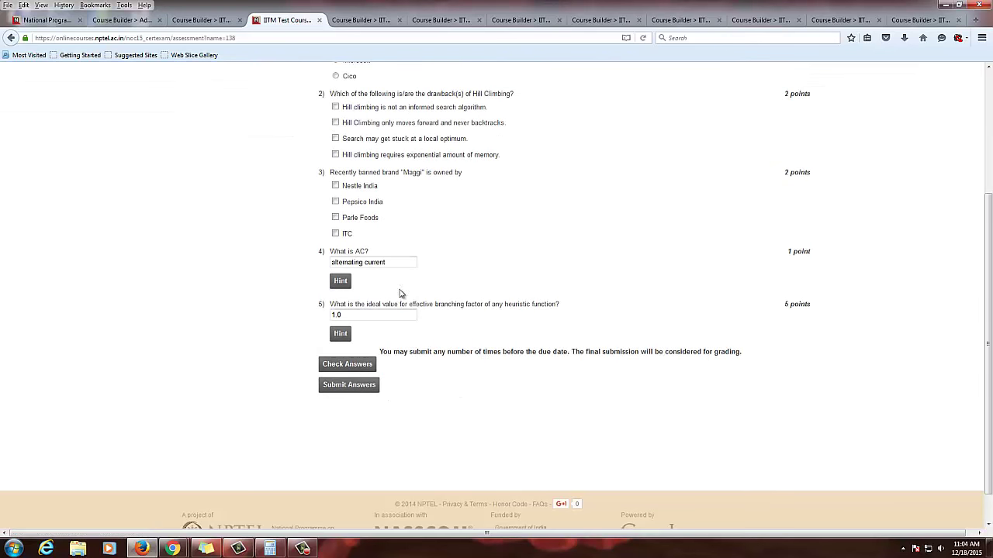
drag(404, 264, 225, 260)
key(BackSpace)
drag(404, 314, 277, 312)
key(BackSpace)
Step: Answer question 1 with its second choice, leave the other questions blank, and check the answers
scroll(499, 350, up, 4)
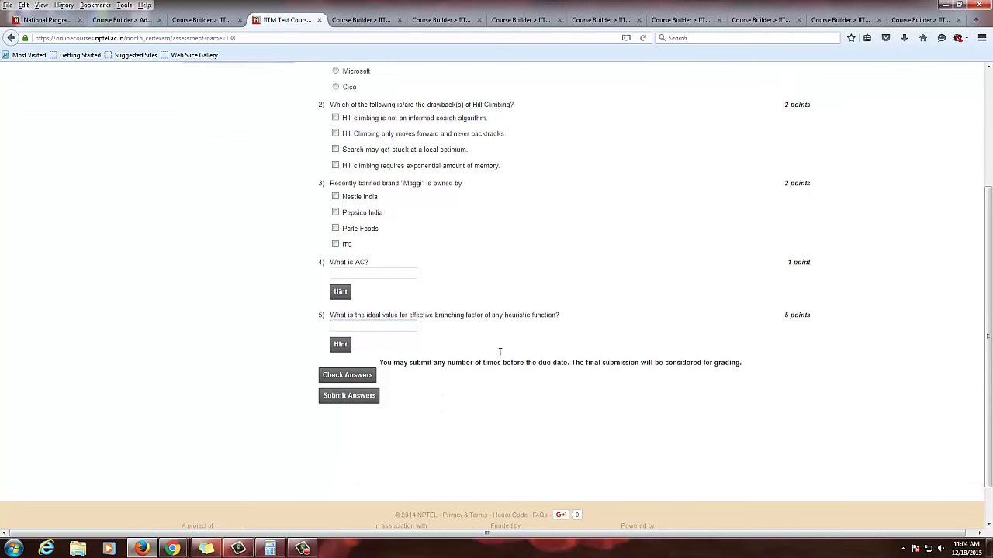
scroll(478, 354, down, 3)
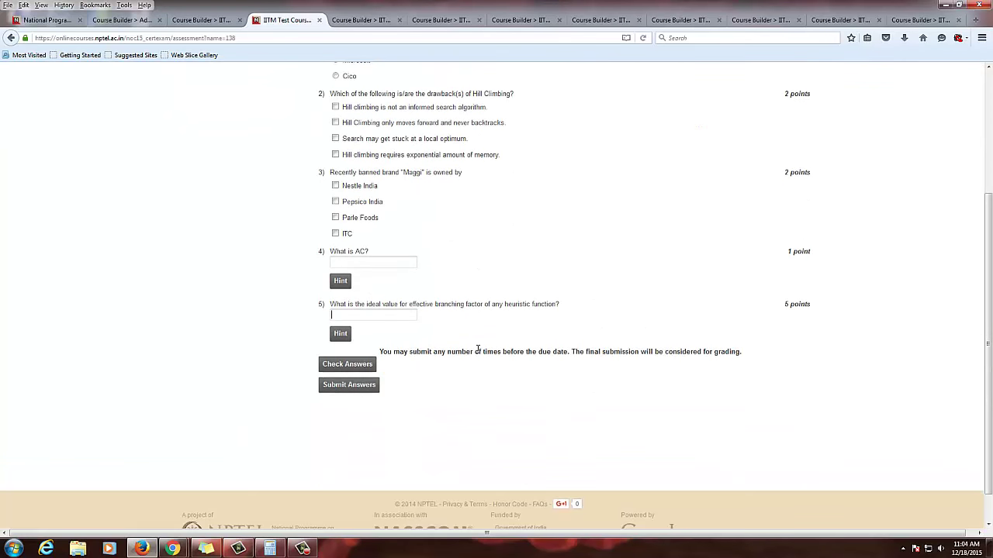
scroll(476, 350, up, 3)
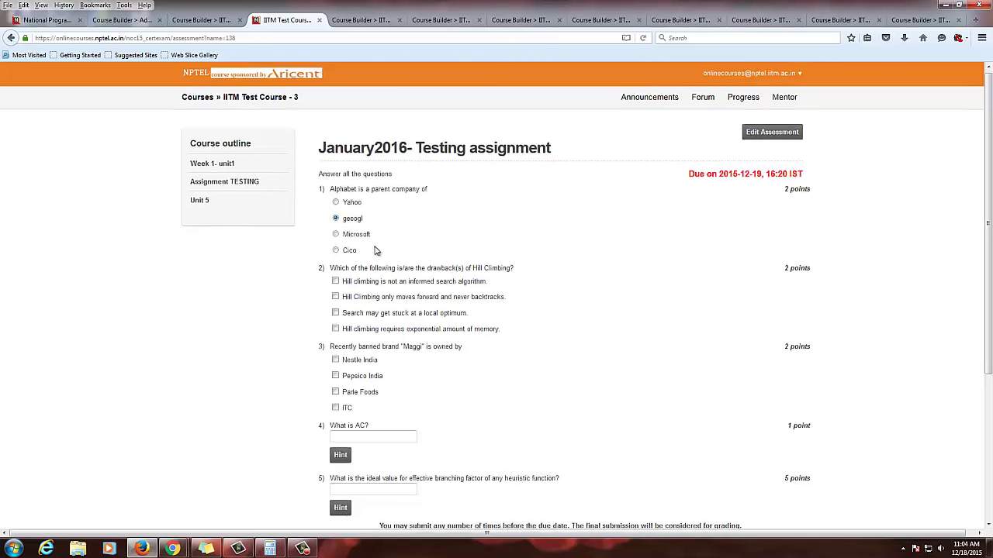
scroll(380, 246, down, 3)
click(363, 371)
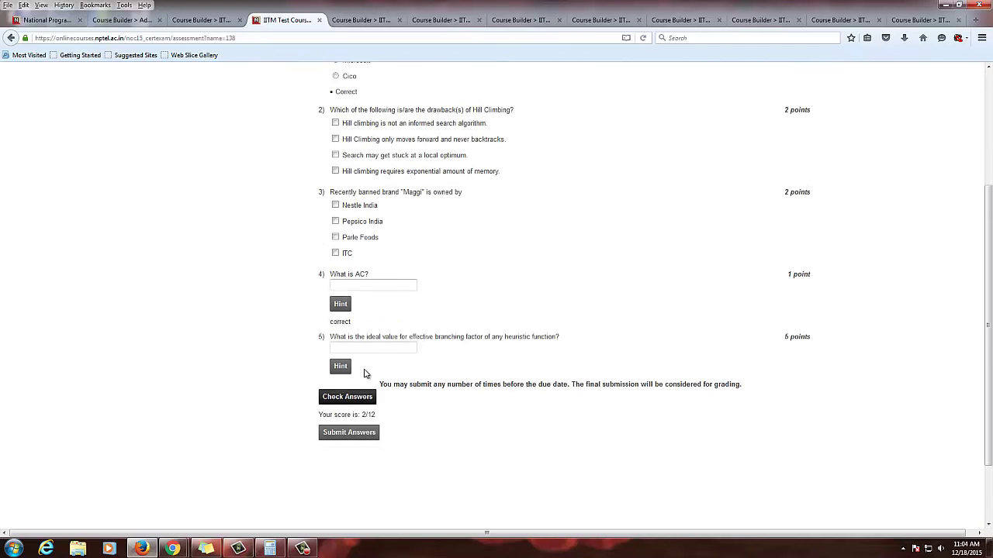
Step: Review the points awarded for the checked answers and submit the assignment
scroll(681, 279, up, 3)
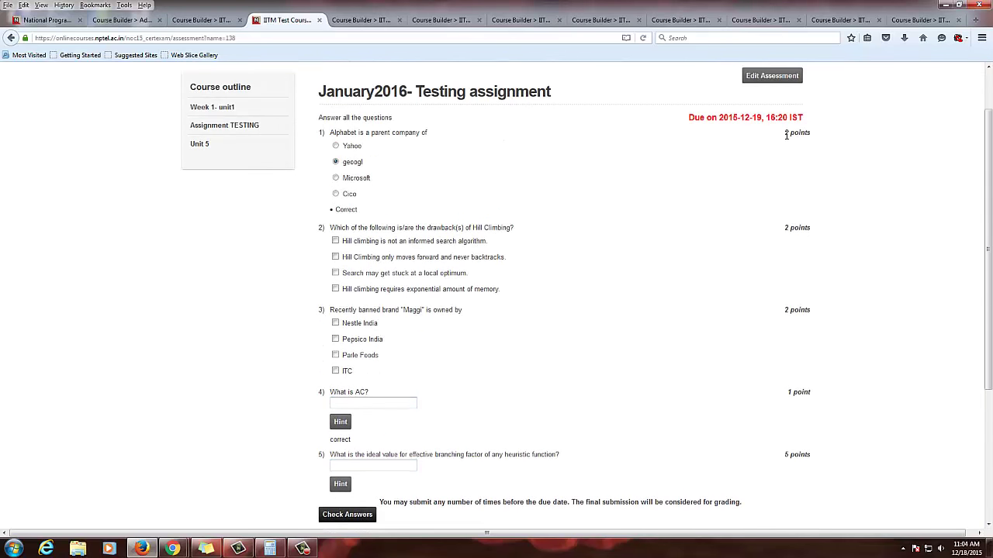
scroll(527, 339, down, 3)
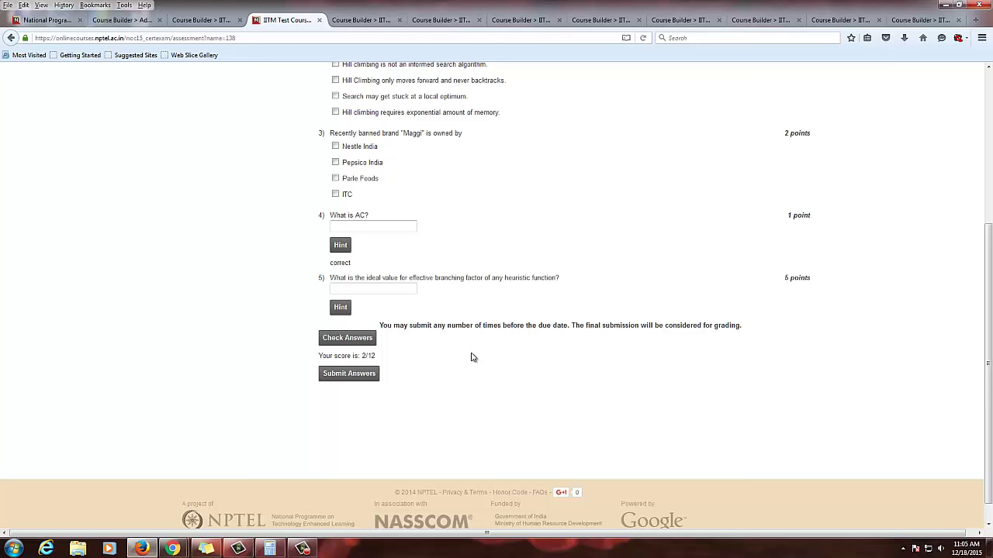
click(350, 379)
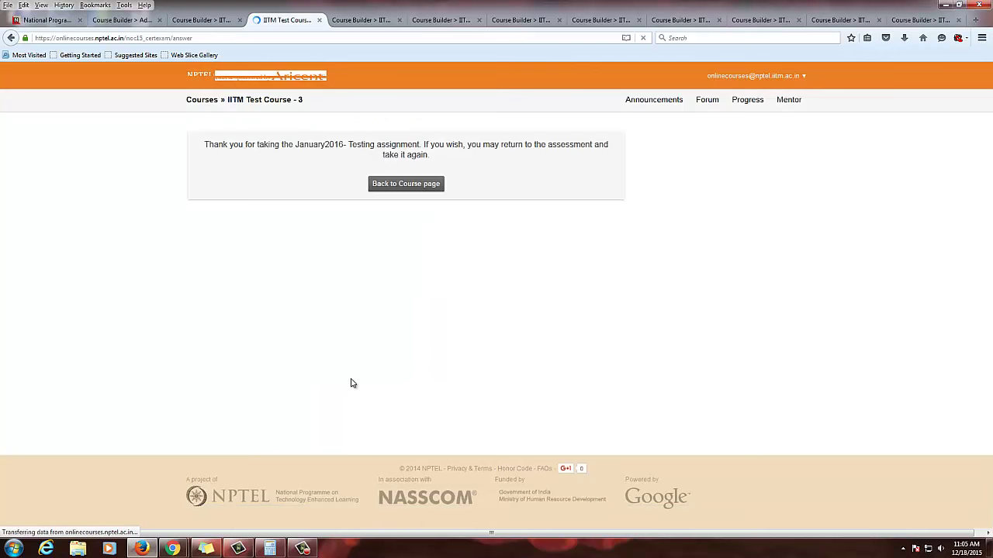
Step: Set the day of the assignment's submission due date to 16 in its assessment settings and save the assessment
click(190, 21)
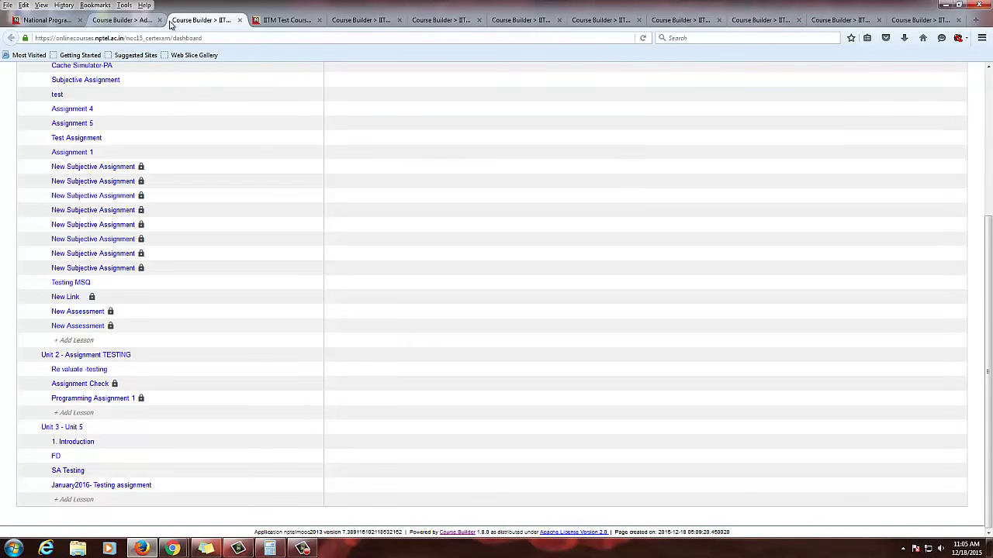
scroll(207, 109, up, 5)
click(360, 20)
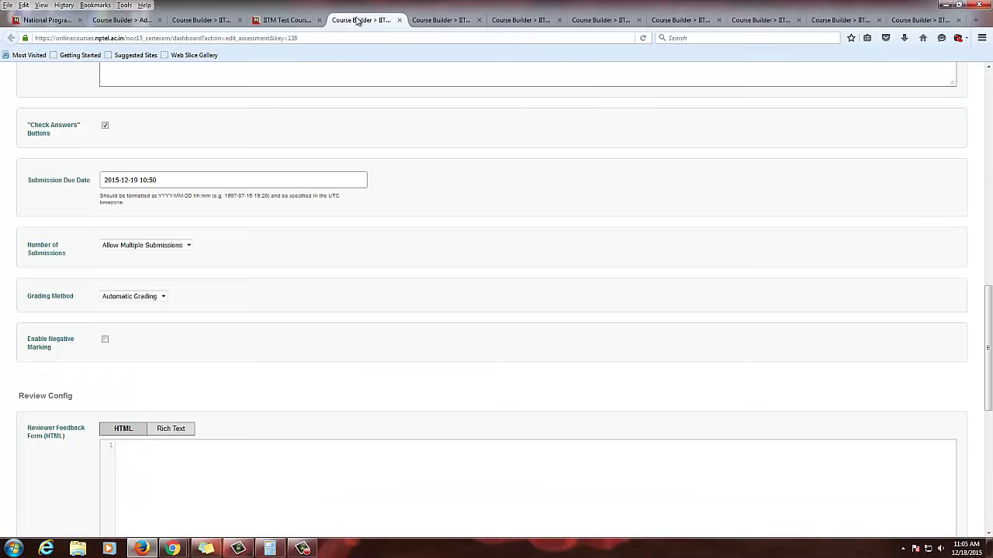
key(BackSpace)
text(6)
scroll(160, 417, down, 5)
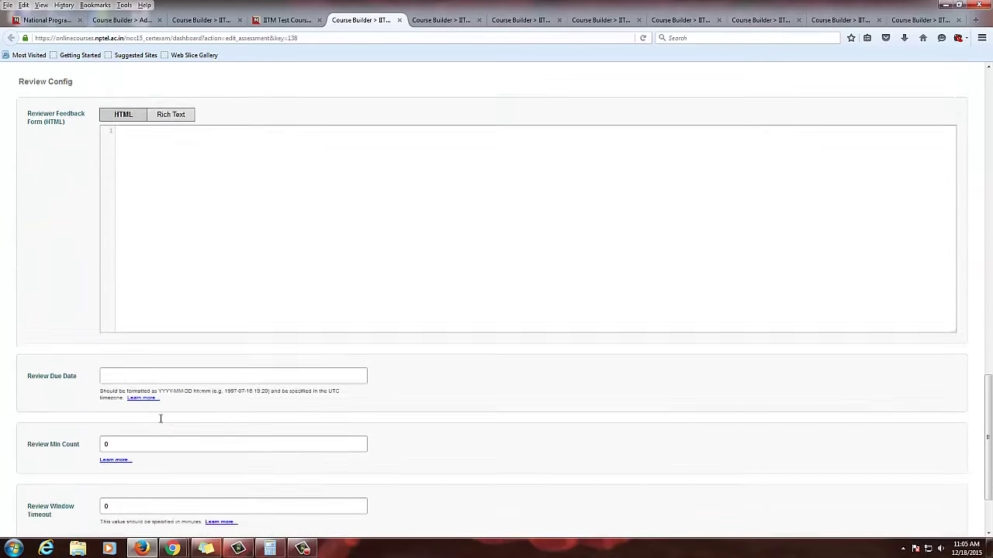
click(31, 503)
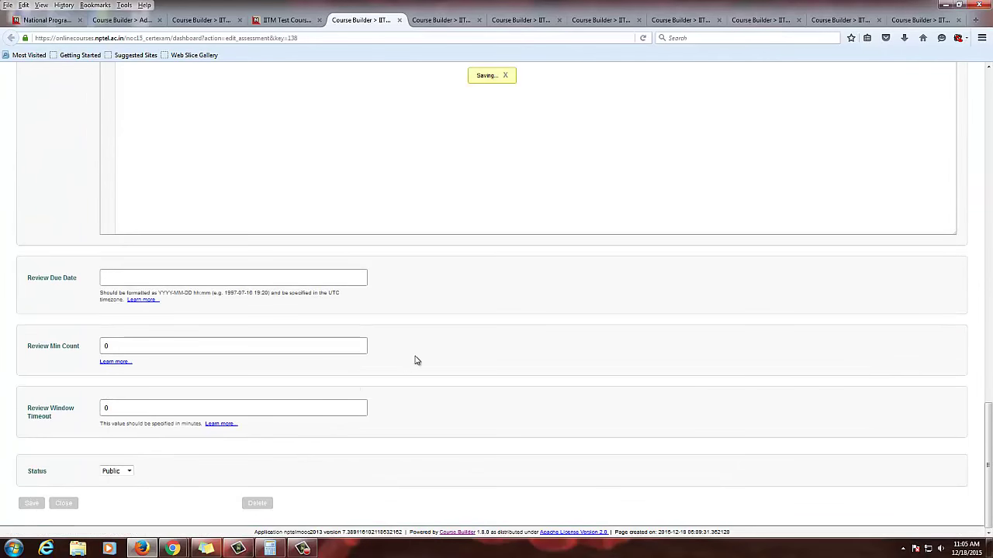
scroll(436, 349, up, 10)
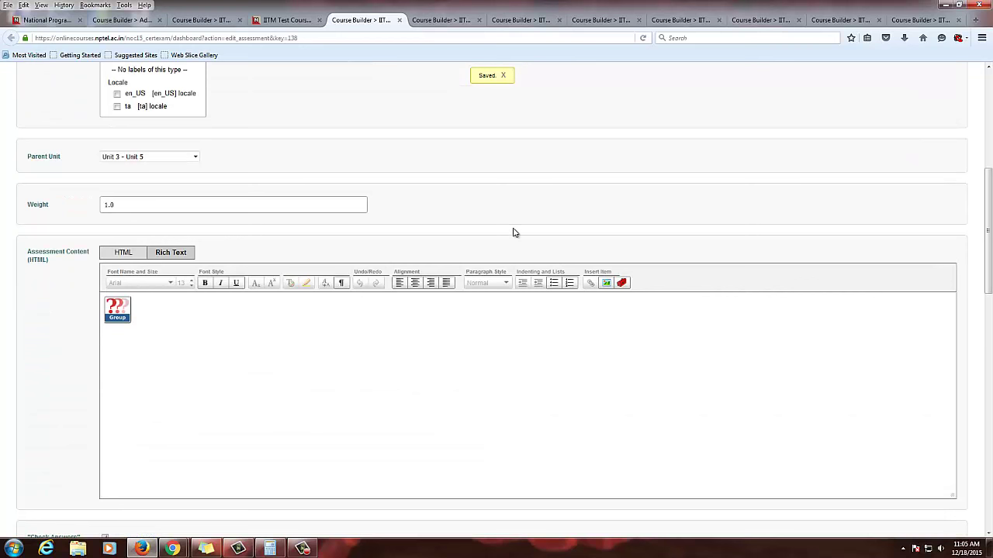
Step: Look up the January2016- Testing assignment's score on the student's progress page
click(287, 20)
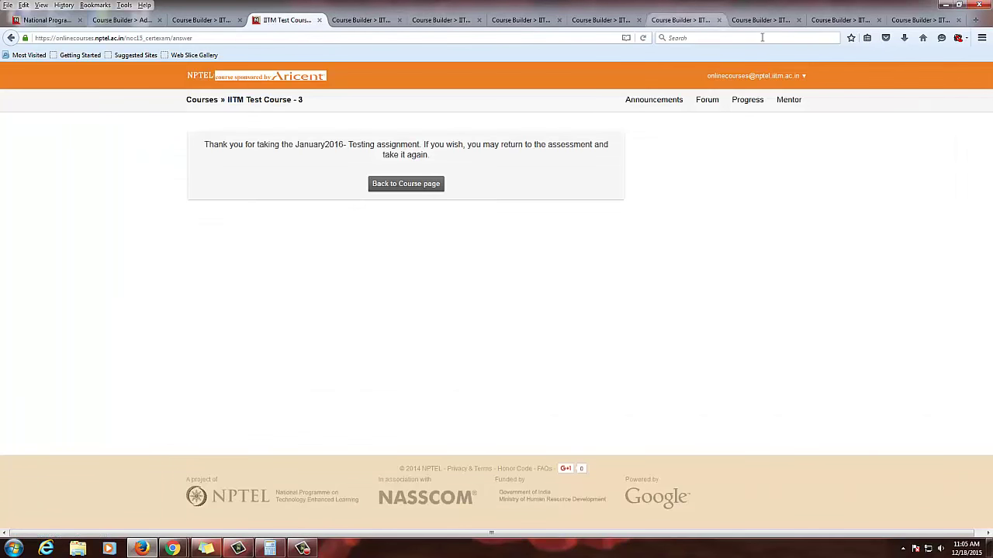
click(756, 107)
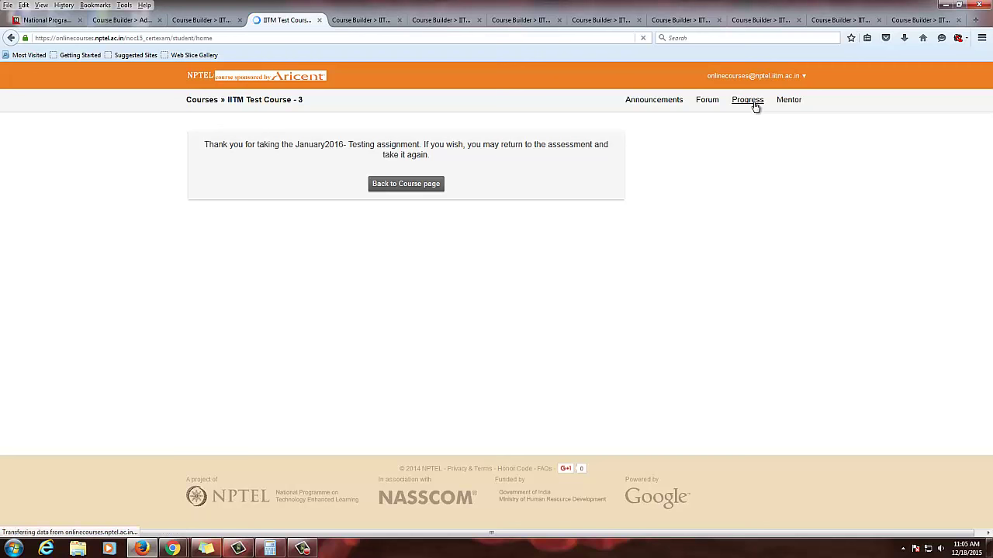
scroll(493, 356, down, 5)
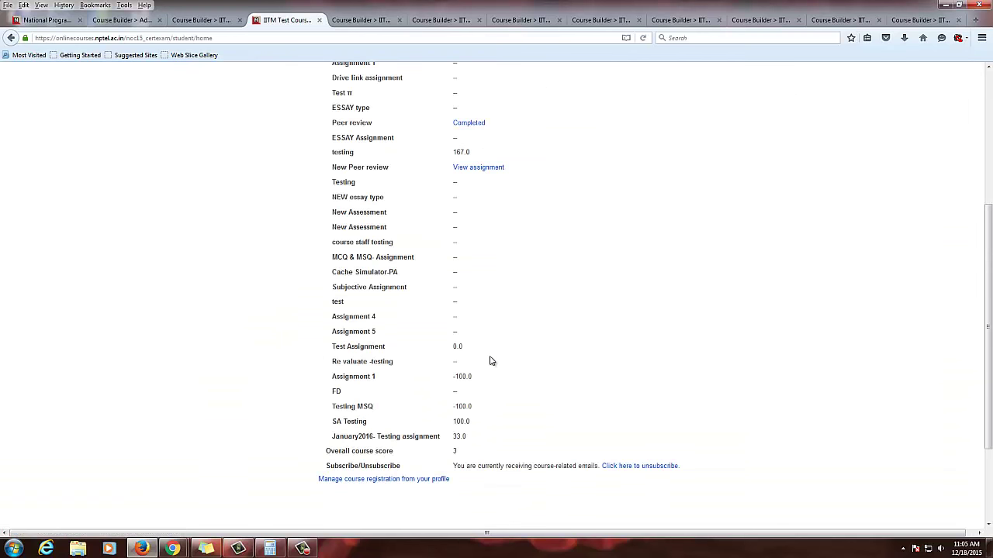
double_click(458, 437)
click(370, 21)
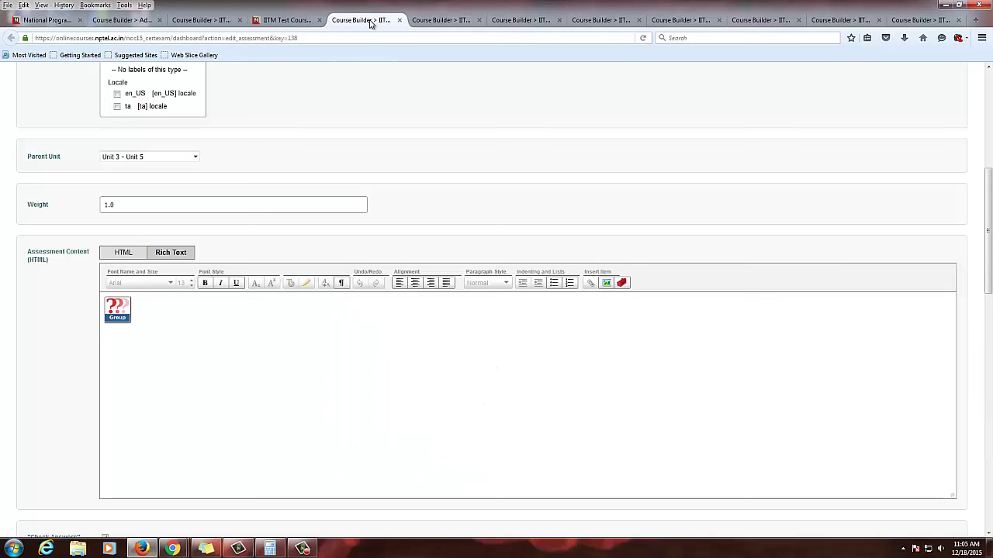
click(223, 24)
click(279, 20)
scroll(398, 248, up, 5)
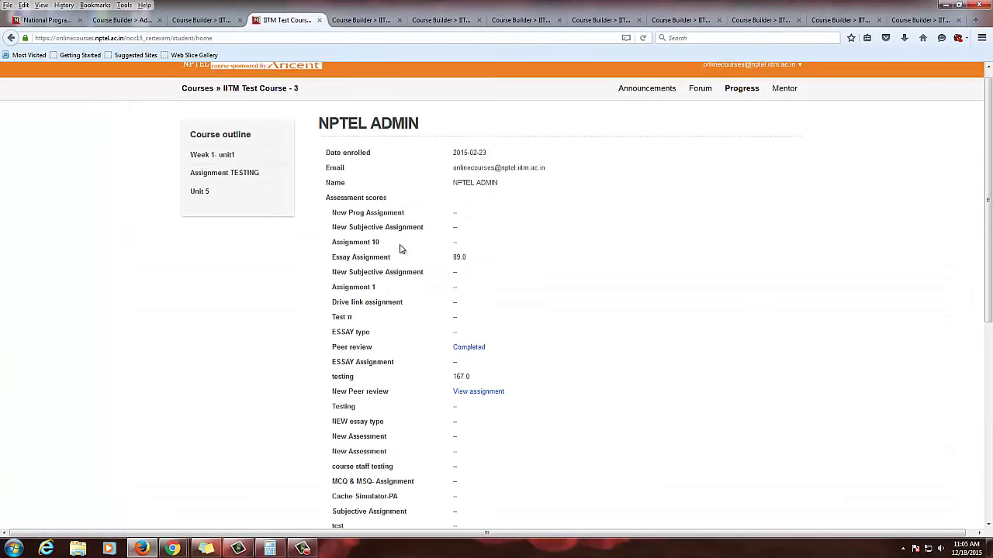
Step: Open Calculator and work out the expected percentage by dividing 2 by 12 and multiplying by 100
click(12, 548)
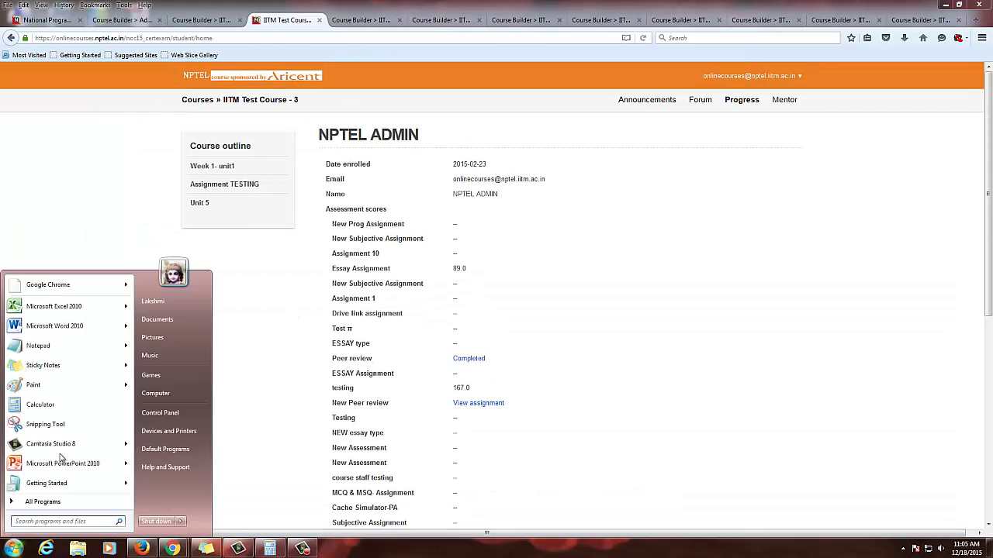
click(62, 409)
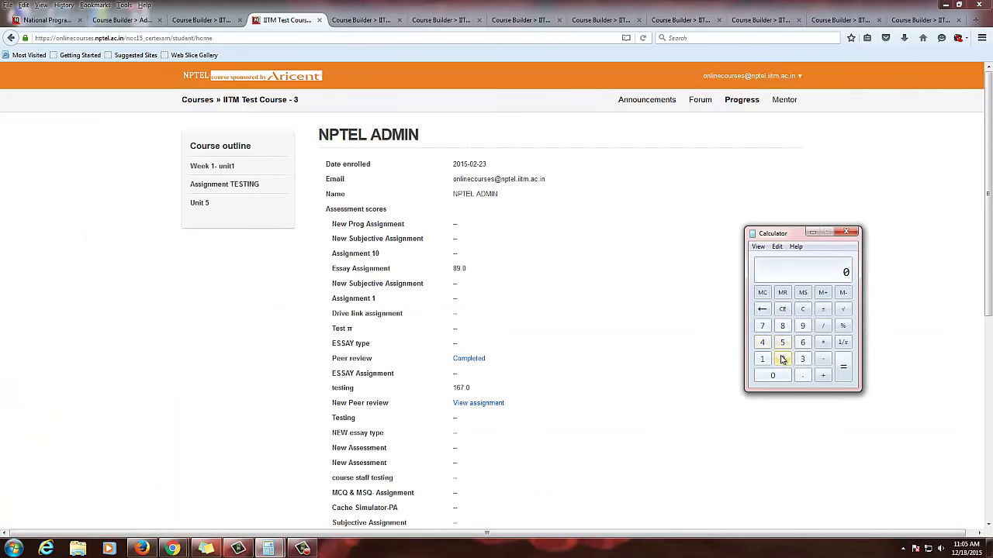
click(782, 359)
click(823, 326)
click(762, 361)
click(782, 359)
click(845, 366)
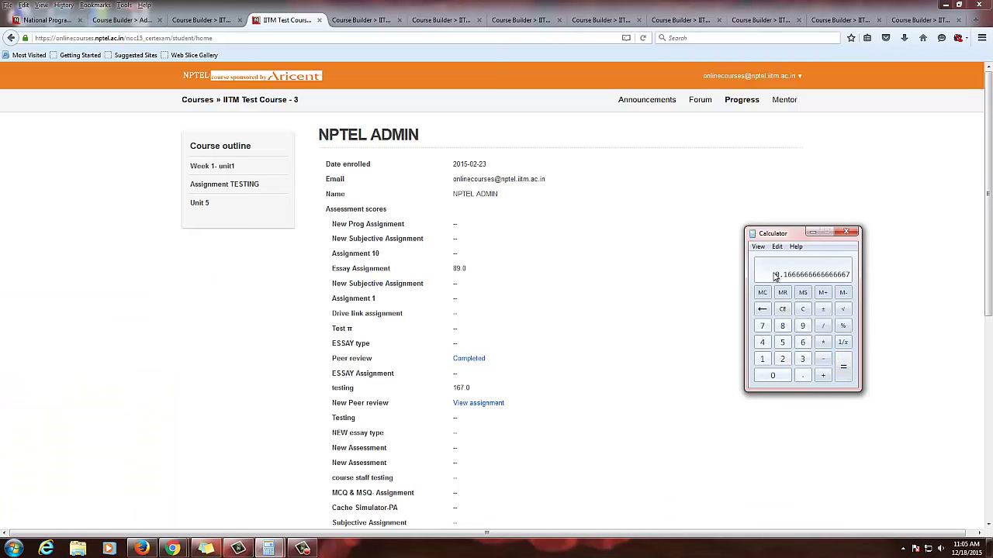
click(822, 342)
click(762, 360)
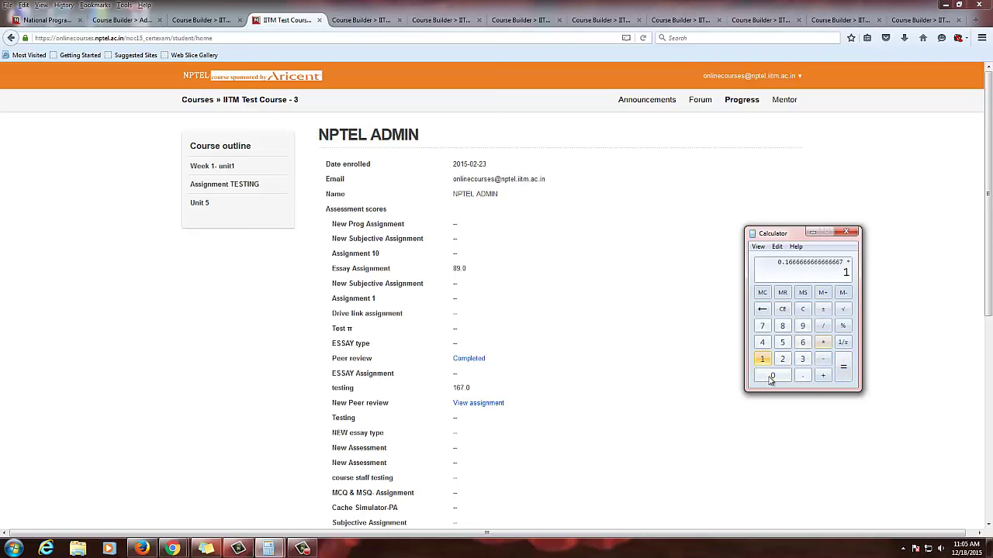
click(771, 377)
click(771, 376)
click(843, 366)
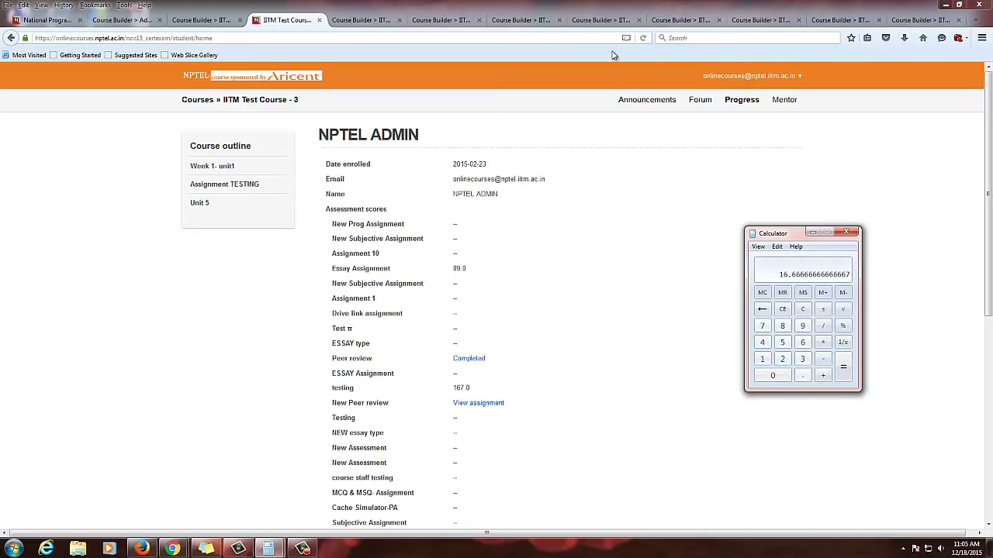
Step: Compare the score of the correct choice in Jan2016-q1 with that question's weight in the question group
click(601, 20)
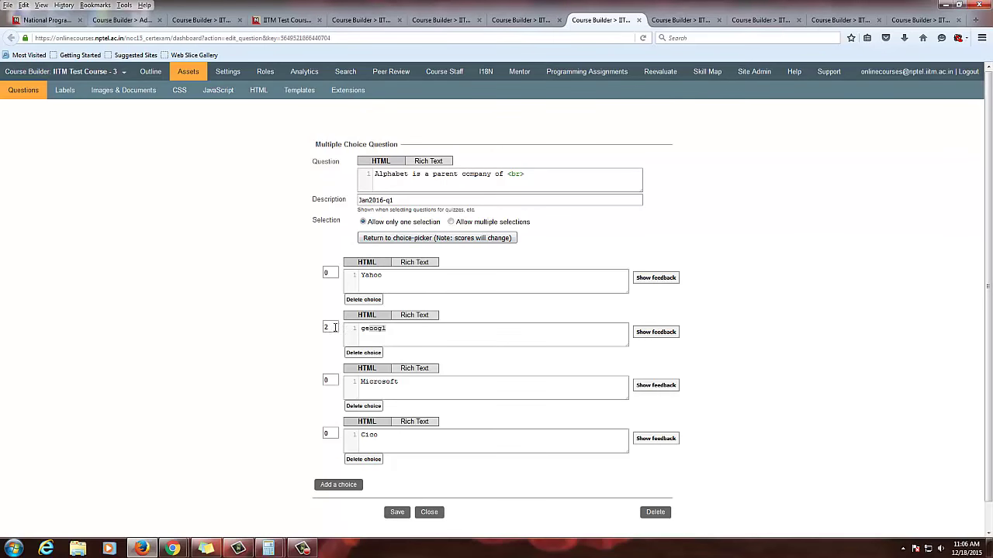
drag(335, 327, 322, 331)
click(514, 20)
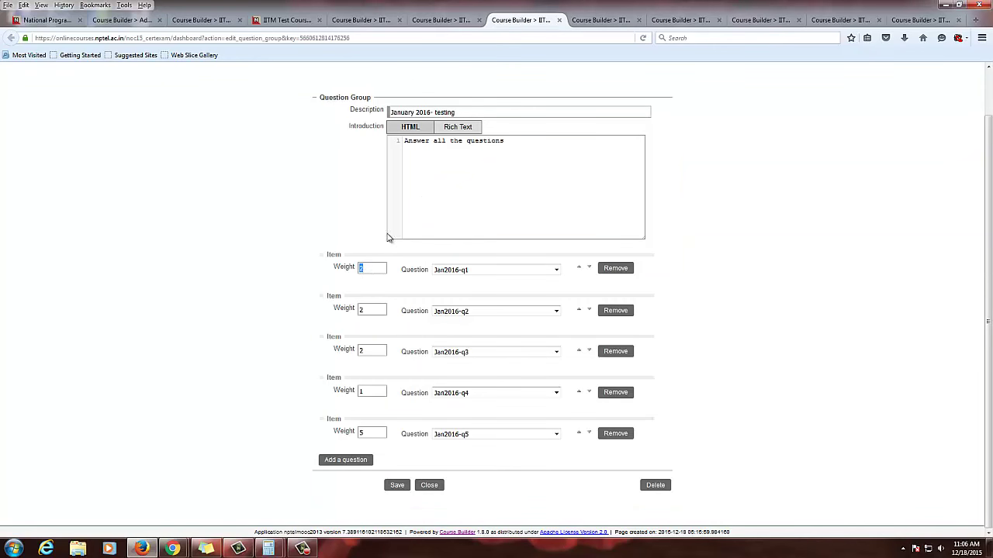
click(624, 20)
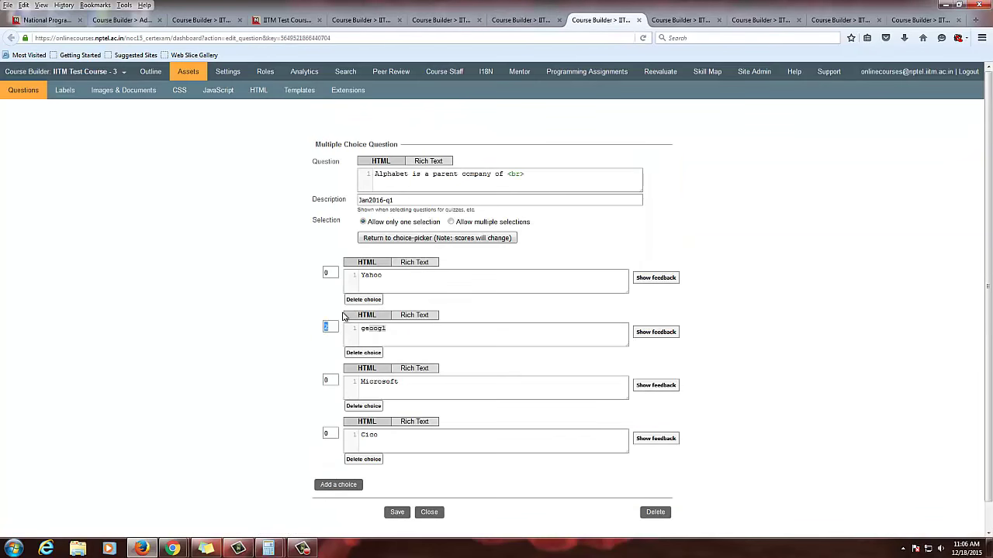
click(514, 20)
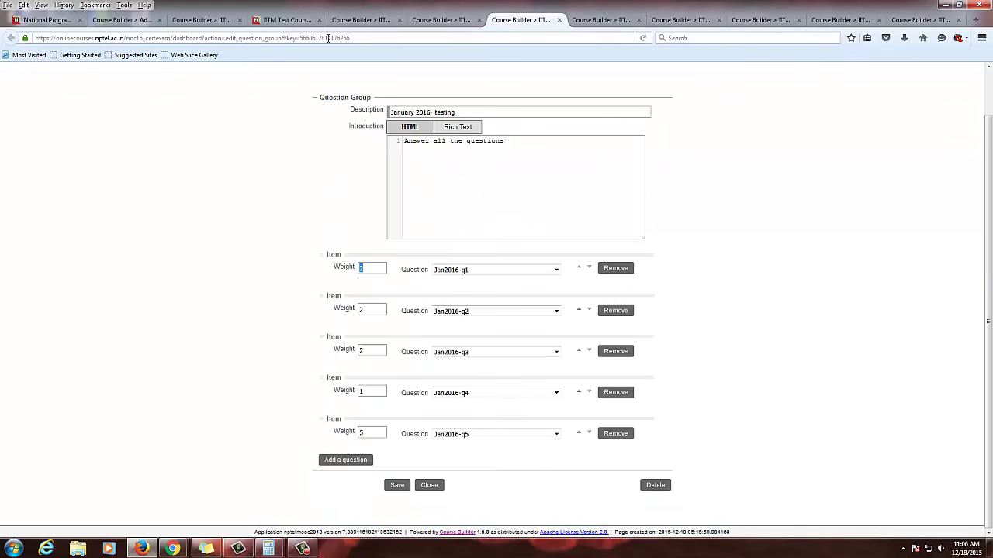
Step: Look up the January2016- Testing assignment's score on the student's progress page again and dismiss the Windows color scheme prompt
click(291, 22)
scroll(501, 483, down, 5)
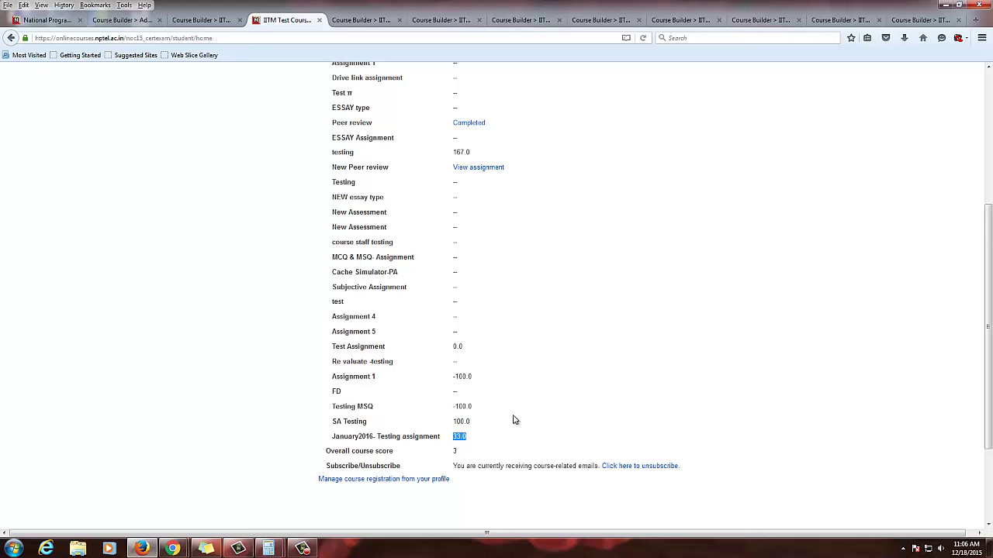
click(476, 444)
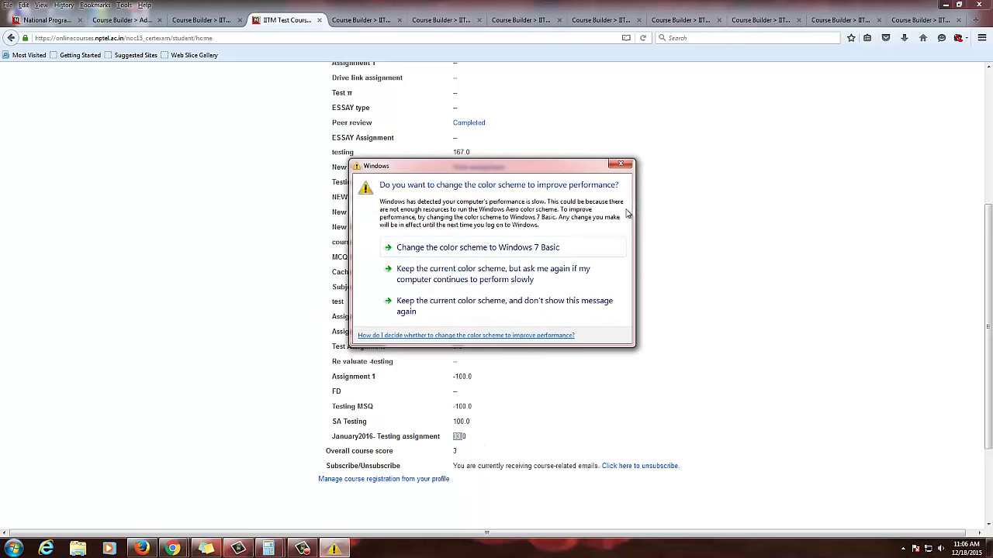
click(620, 164)
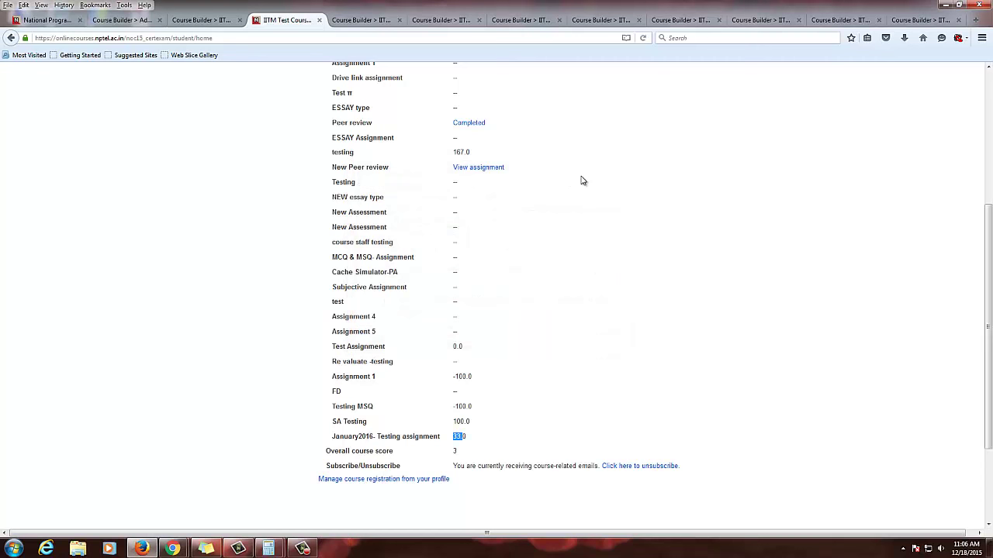
click(441, 22)
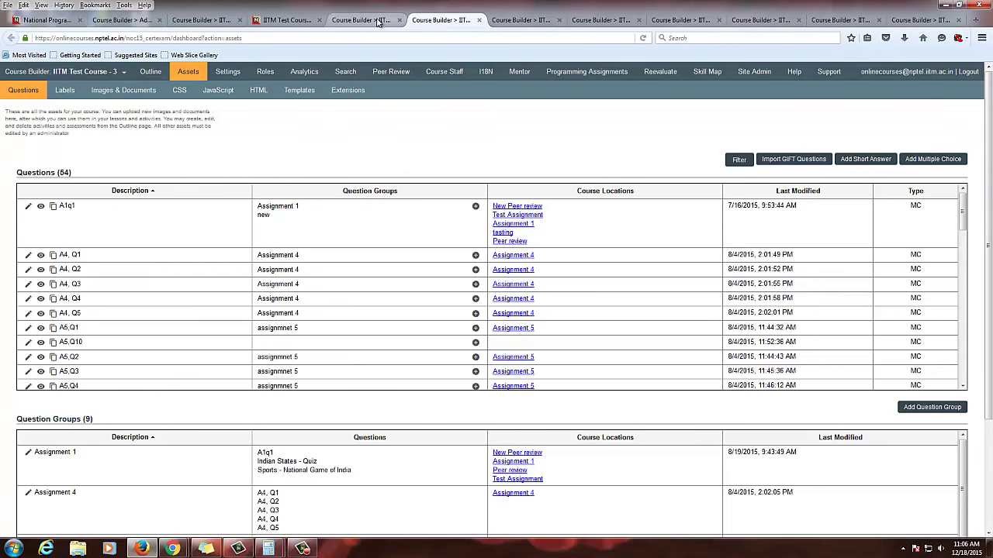
click(273, 22)
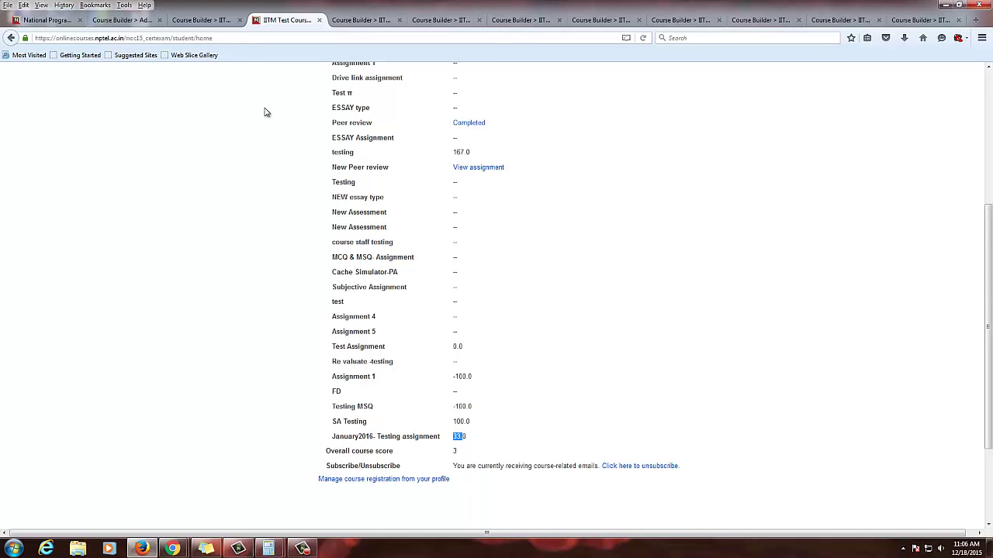
Step: Set the weight of Jan2016-q1 to 1 in the January 2016- testing question group
click(375, 23)
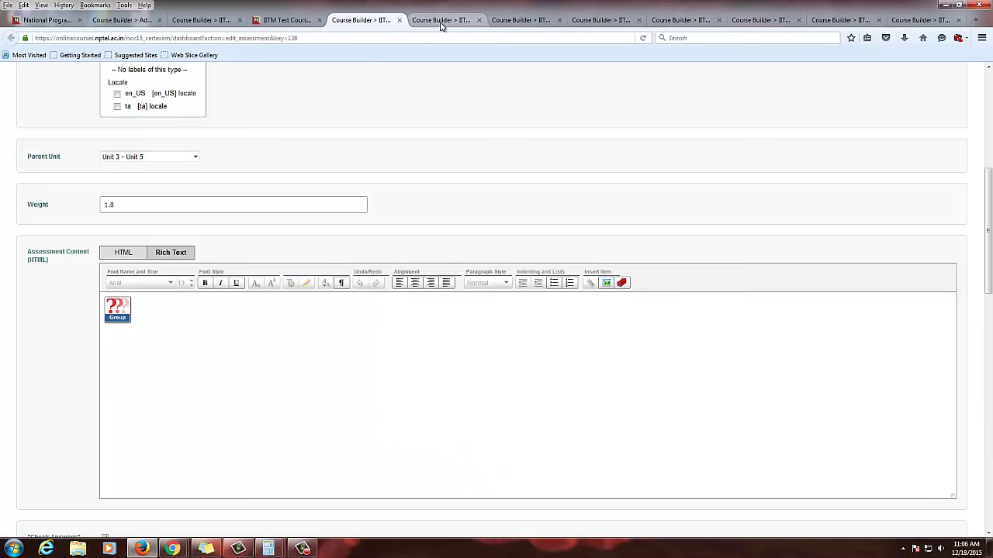
click(440, 23)
click(508, 25)
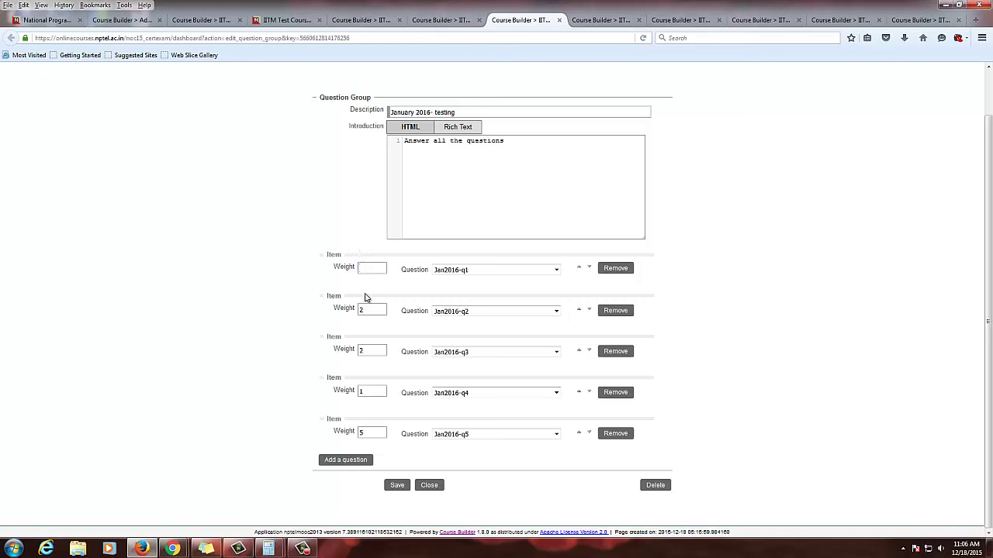
Step: Set the score of the second choice in Jan2016-q1 to 1 and save the question
click(604, 24)
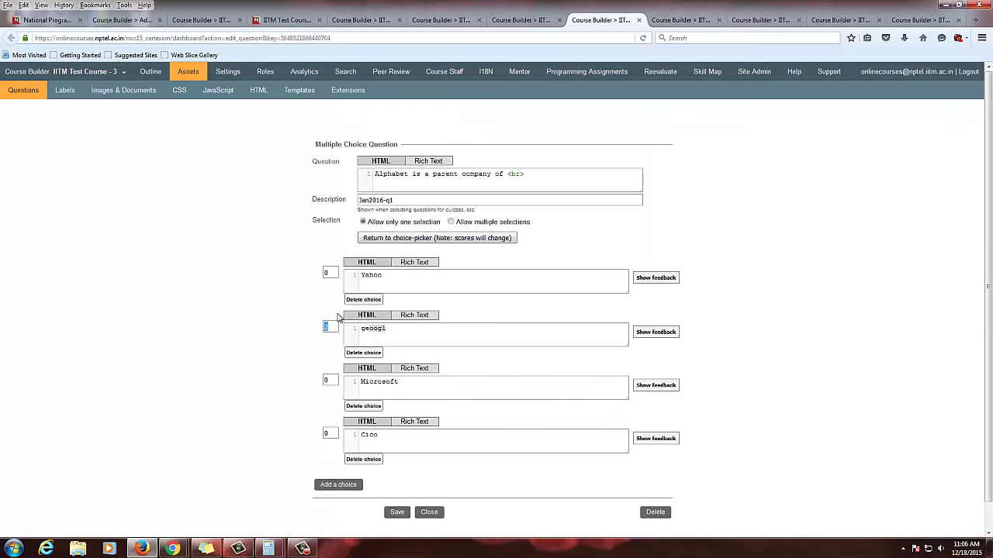
key(BackSpace)
text(1)
click(283, 337)
click(397, 513)
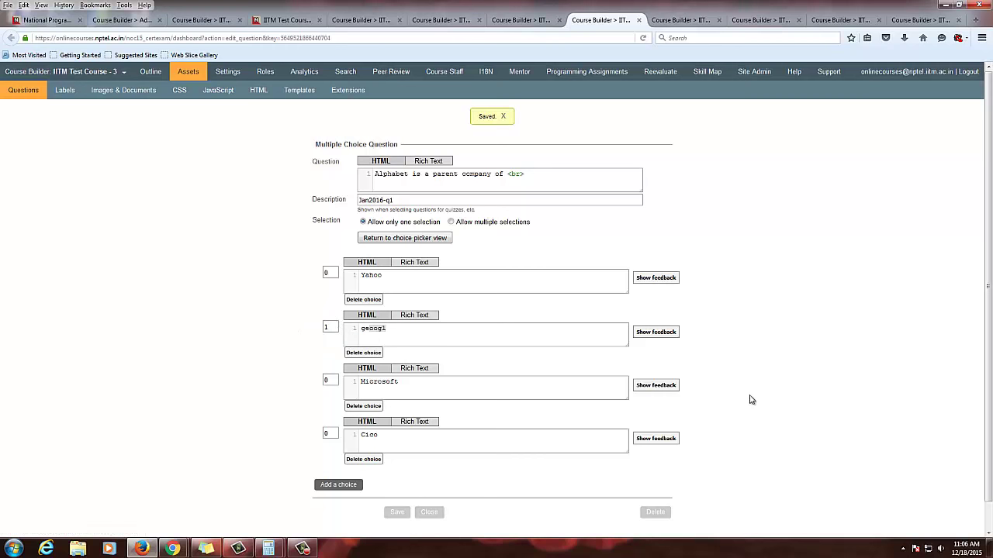
Step: Look through the assessment's due date settings, the question group and the question editors up to the accepted answer of Jan2016-q4
click(354, 20)
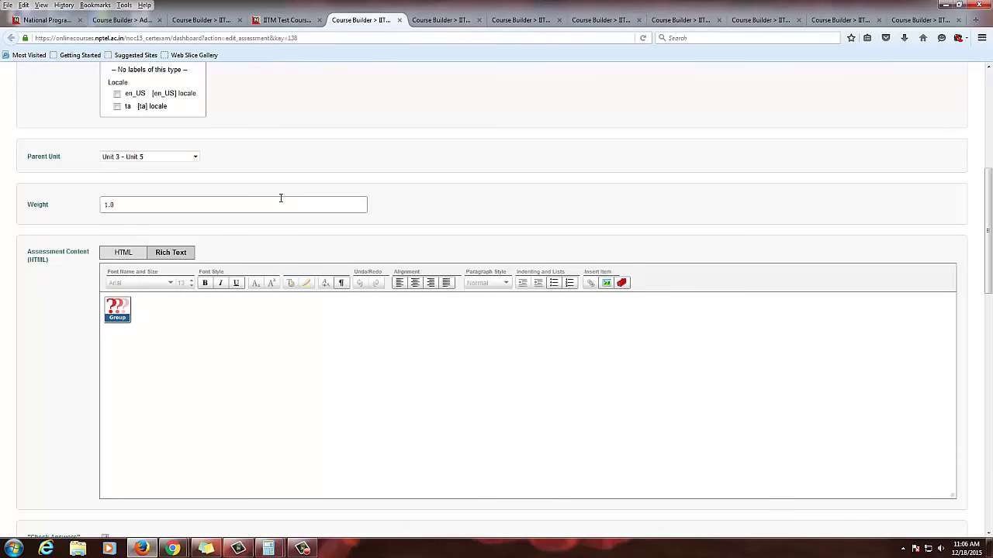
scroll(222, 341, down, 10)
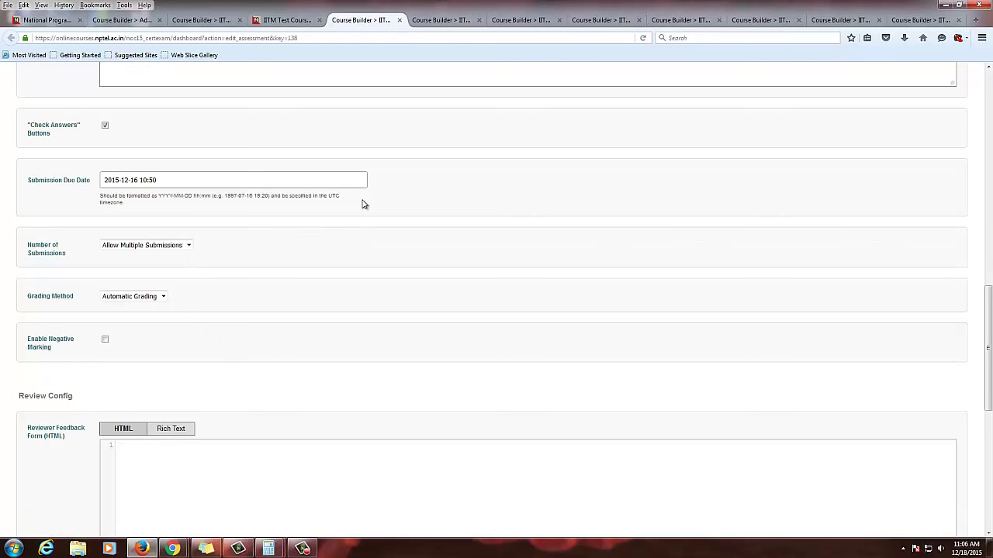
click(436, 21)
click(532, 21)
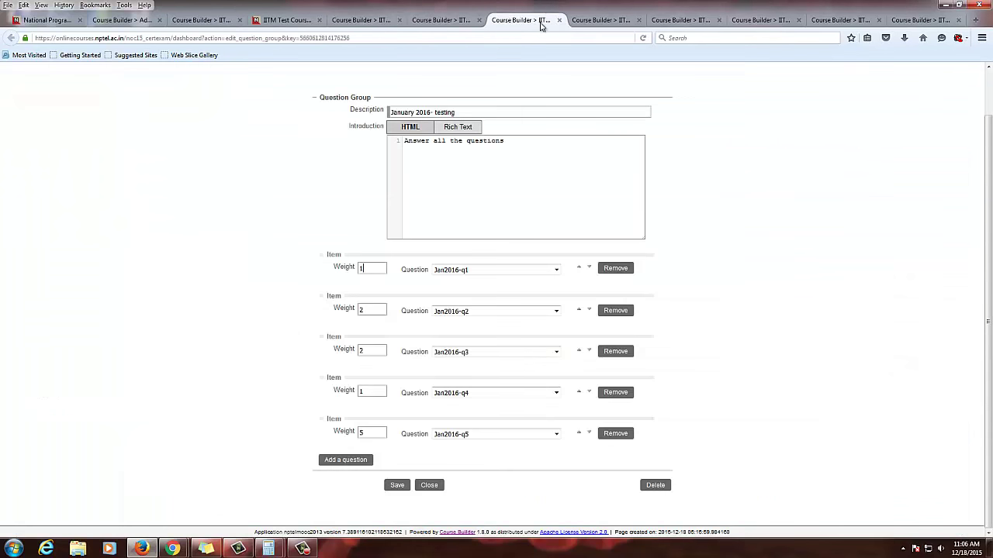
click(604, 21)
click(684, 21)
click(764, 21)
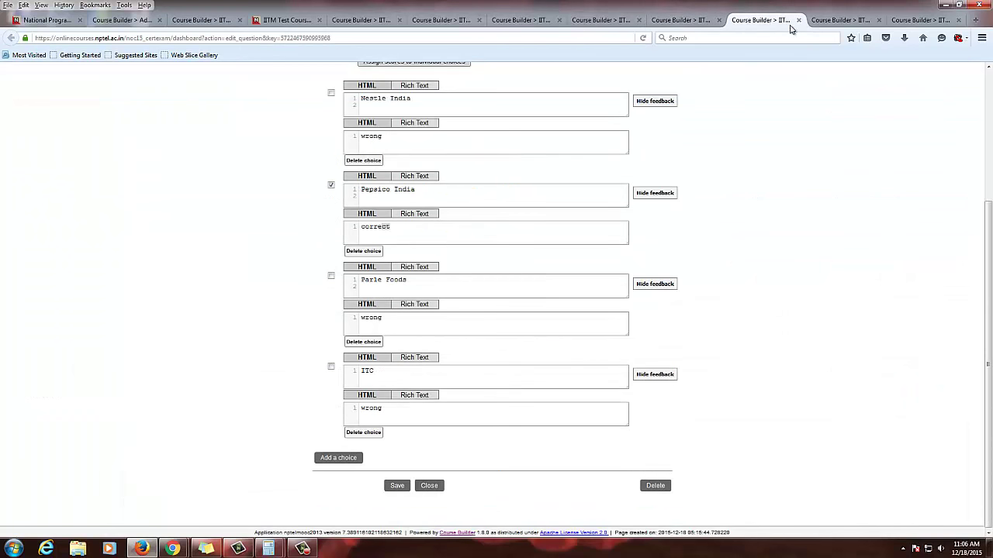
click(836, 23)
scroll(321, 312, up, 4)
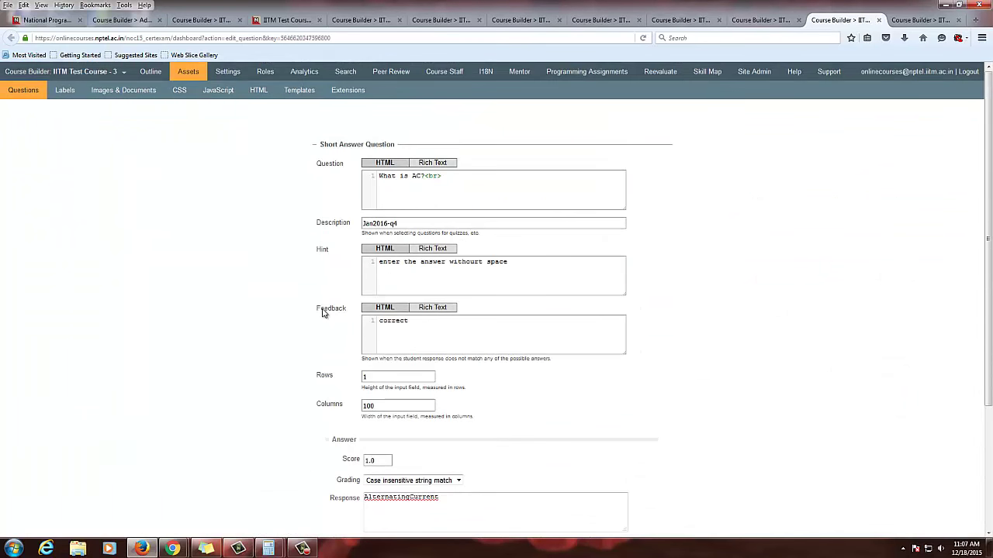
scroll(323, 311, down, 3)
scroll(323, 312, down, 3)
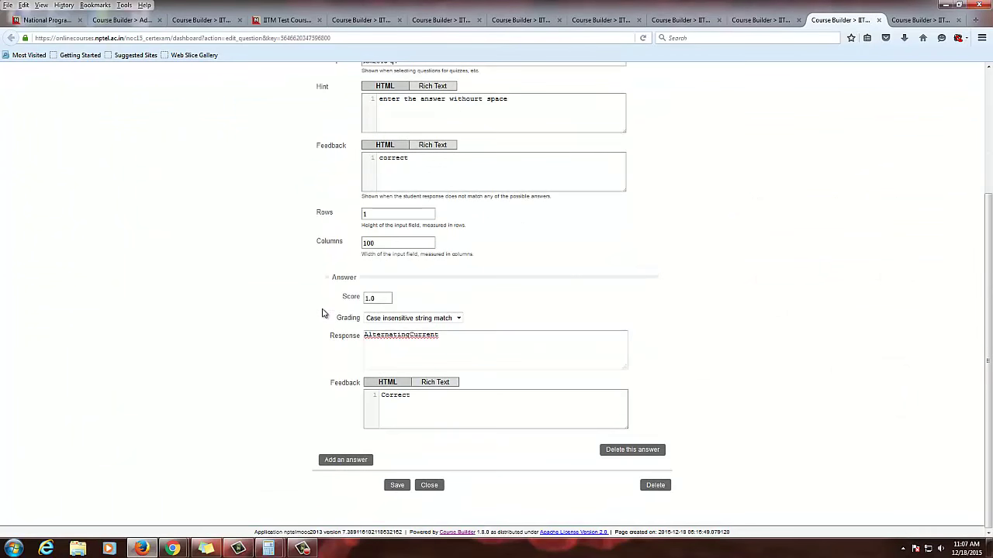
Step: Add a second accepted answer to Jan2016-q4 with the response "Alternating Current", based on the existing one, and save the question
click(407, 335)
click(339, 463)
scroll(393, 434, down, 3)
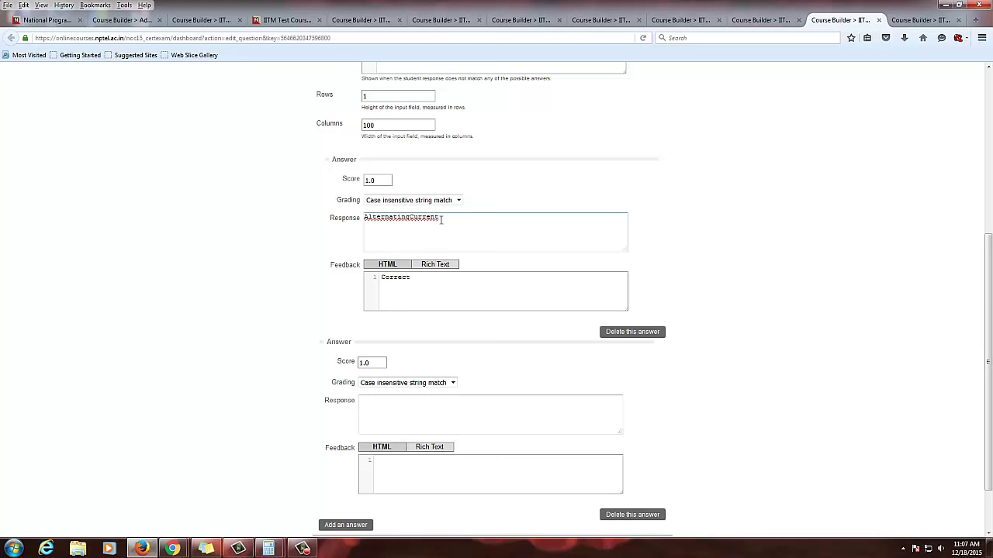
drag(441, 220, 345, 218)
key(ctrl+c)
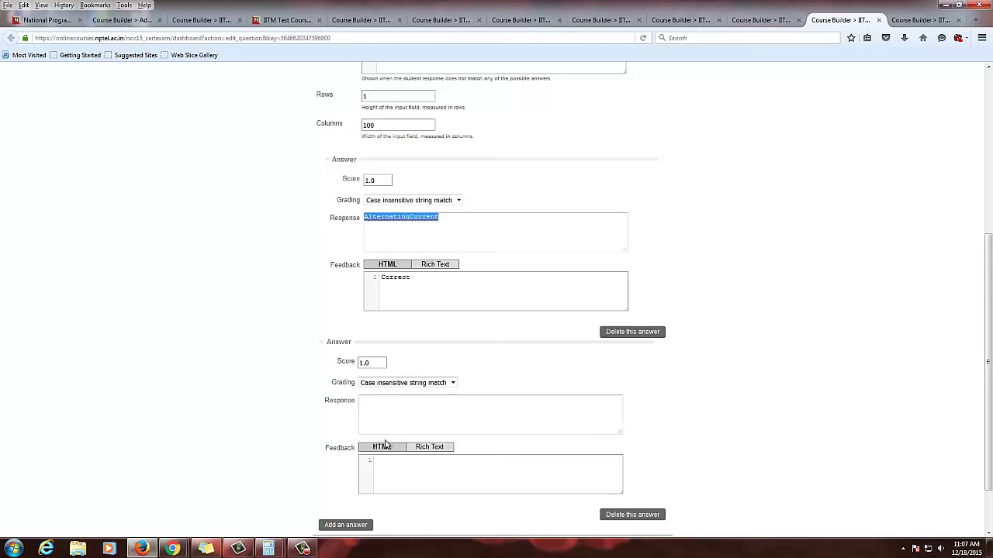
click(382, 410)
key(ctrl+v)
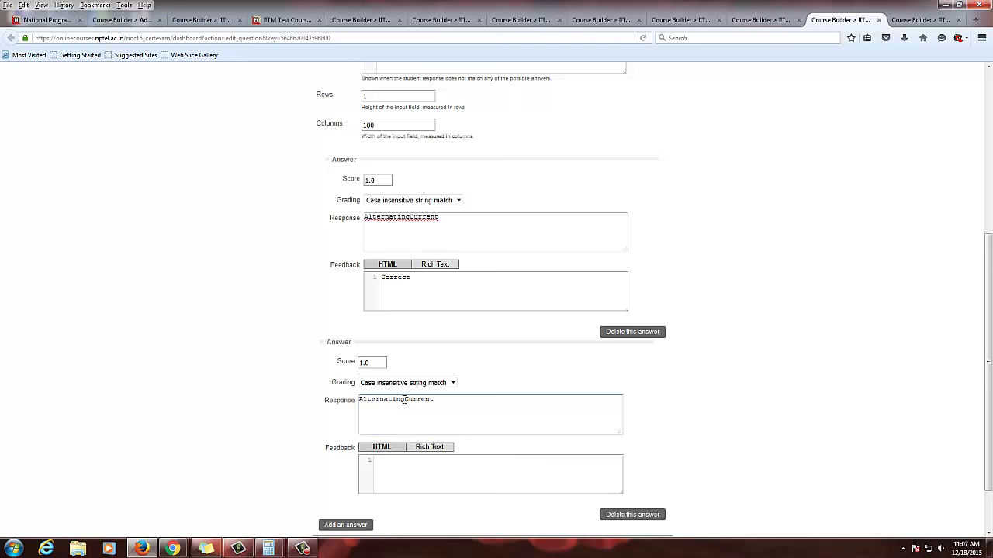
click(403, 400)
scroll(554, 443, down, 2)
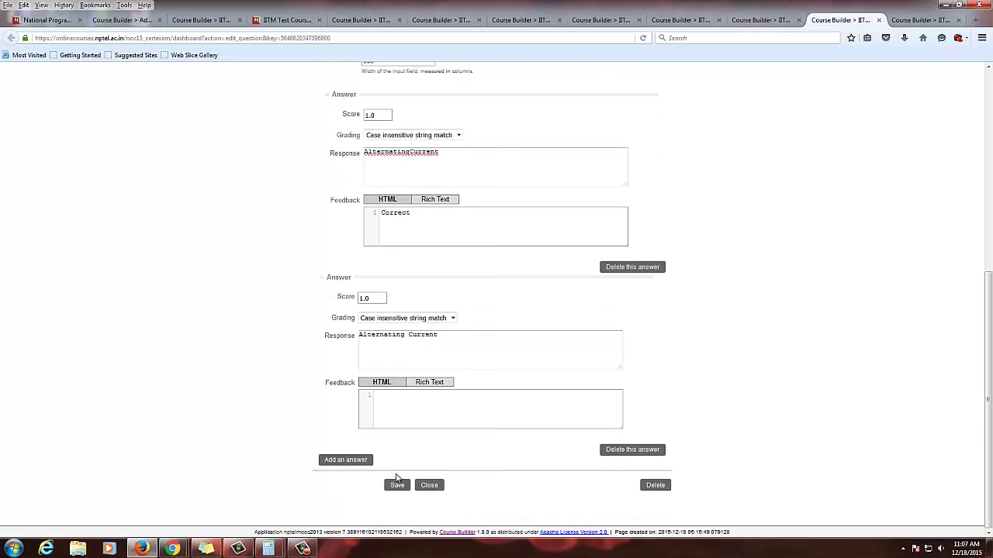
click(397, 484)
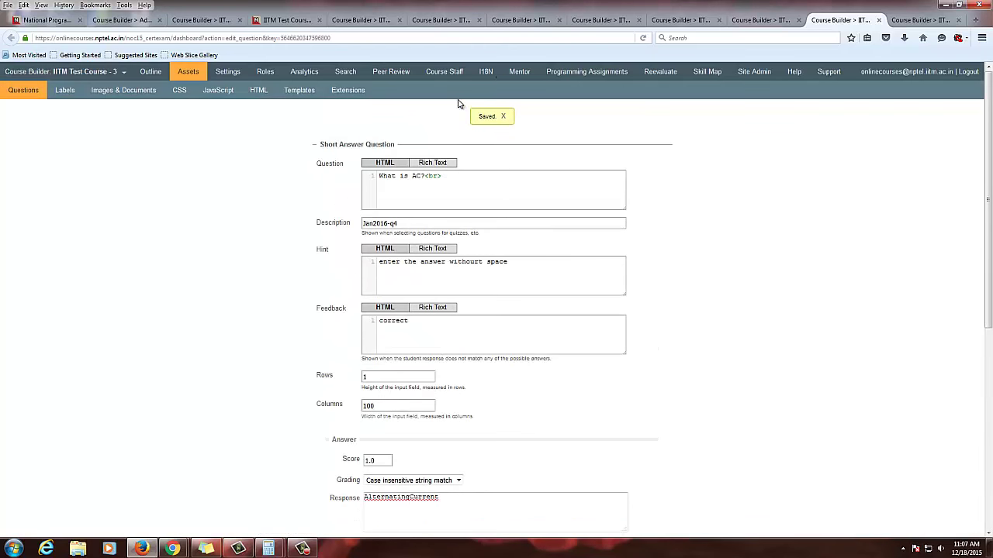
Step: Review the saved answers of Jan2016-q4 and its weight in the question group
scroll(523, 287, down, 3)
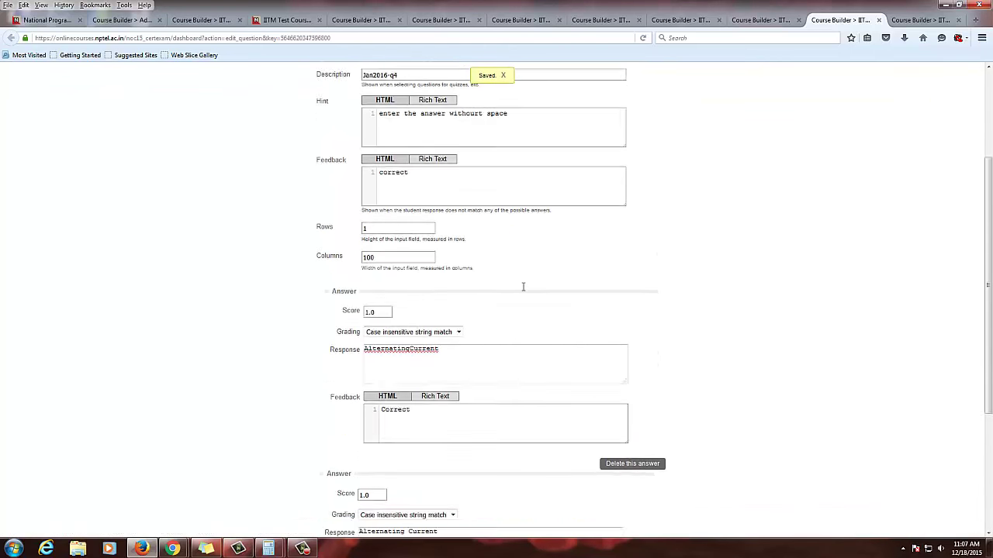
scroll(523, 287, down, 2)
scroll(525, 280, up, 5)
click(521, 21)
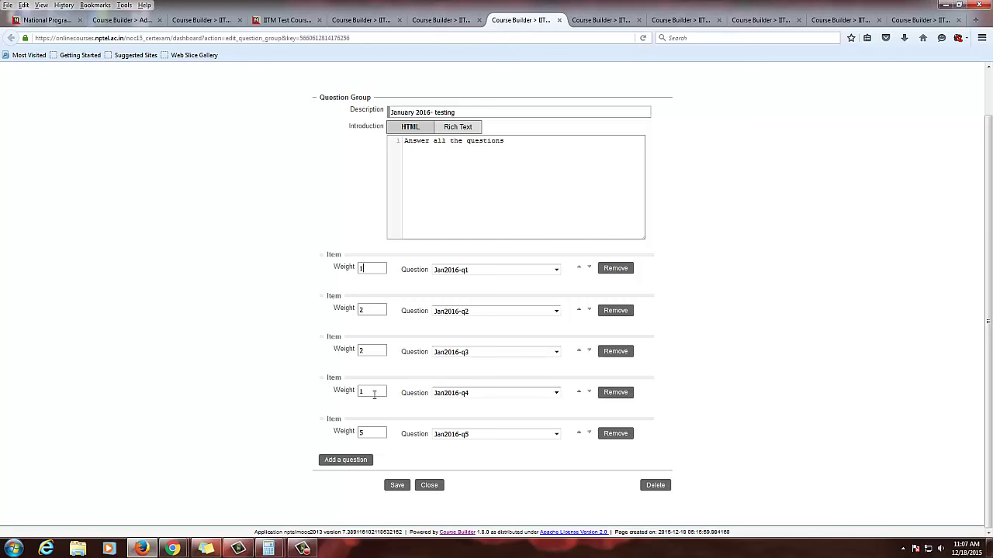
Step: Set the day of the assignment's submission due date to 19 in its assessment settings and save the assessment
click(285, 19)
scroll(433, 302, up, 5)
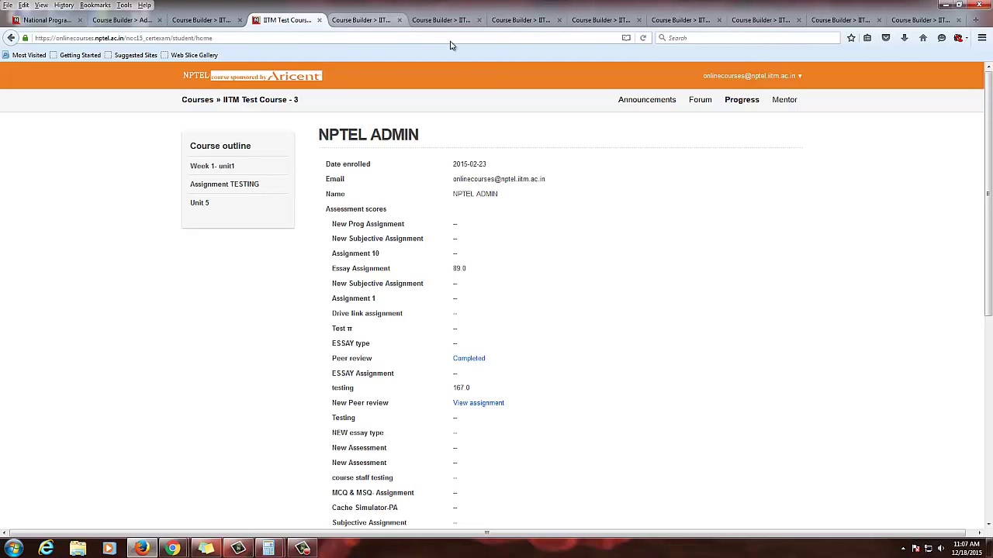
click(360, 19)
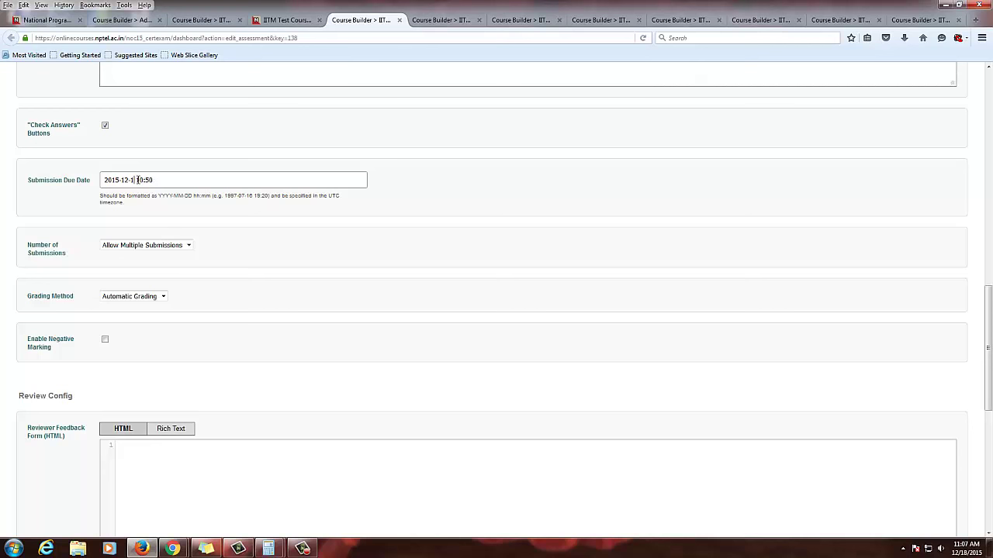
scroll(137, 182, down, 5)
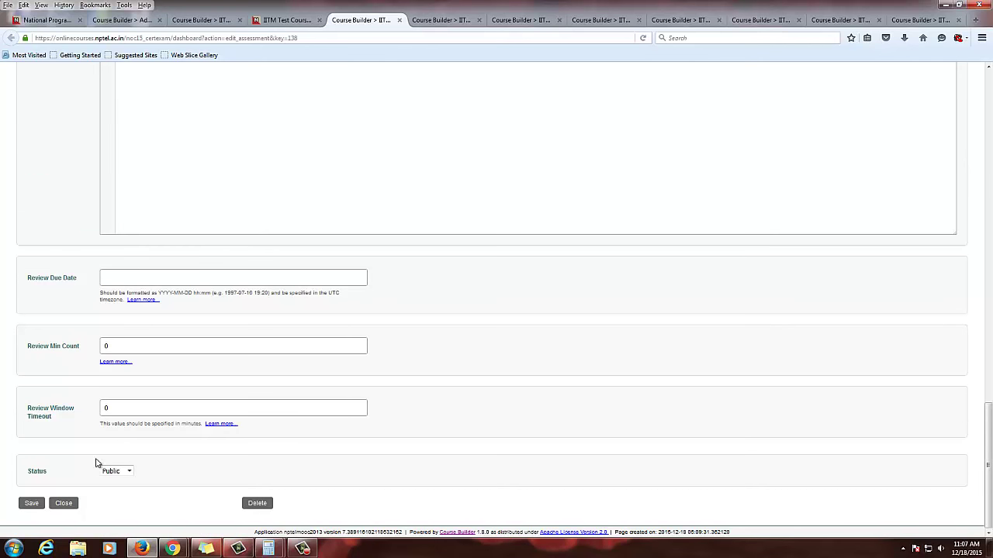
click(32, 503)
Step: Open the January2016- Testing assignment under Unit 5 in the student view of the course
click(284, 21)
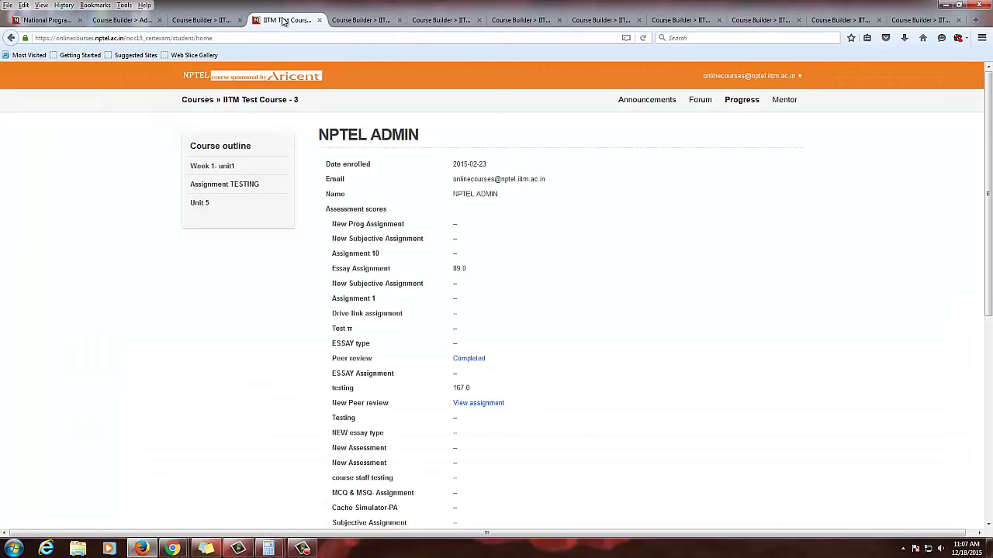
click(222, 215)
click(210, 270)
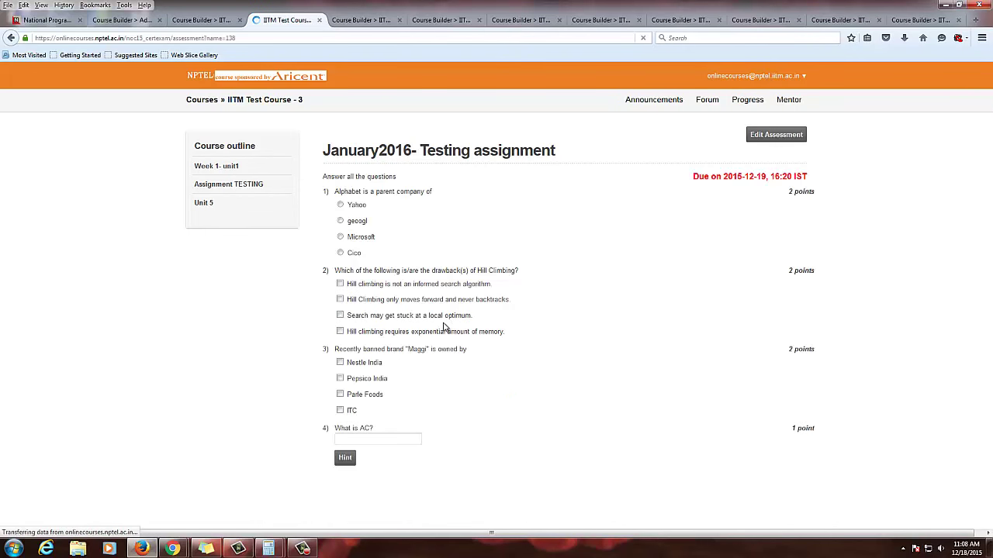
Step: Choose the second option for question 1, answer question 4 with "alternating current" and check the answers
scroll(401, 344, down, 3)
click(382, 322)
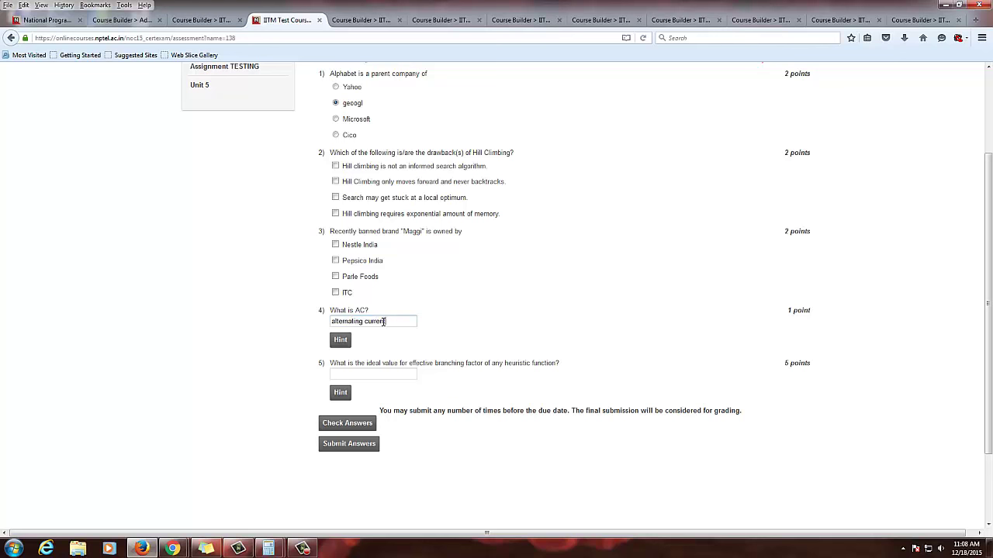
text(alternating current)
click(348, 422)
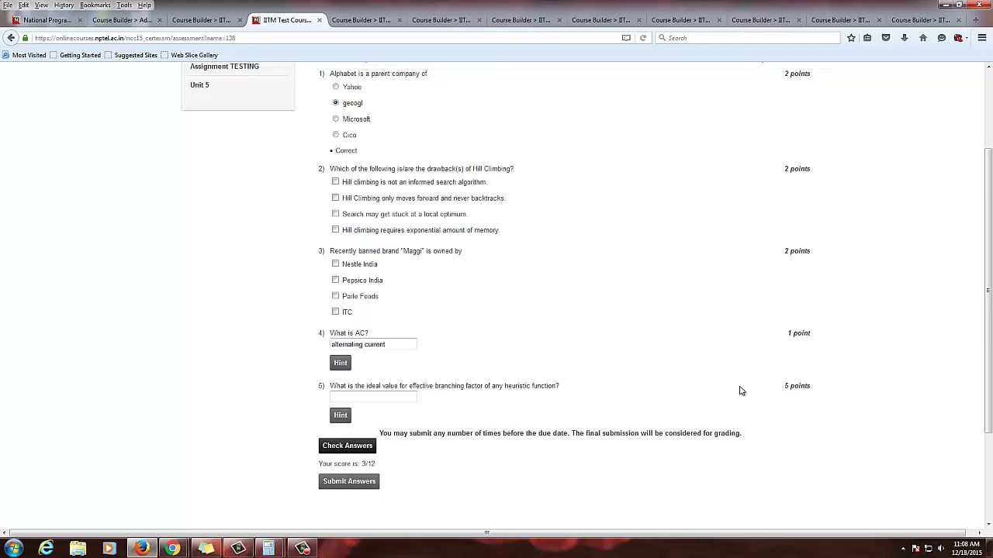
Step: Change the answer of question 1 to Yahoo and check the answers again
scroll(738, 388, up, 3)
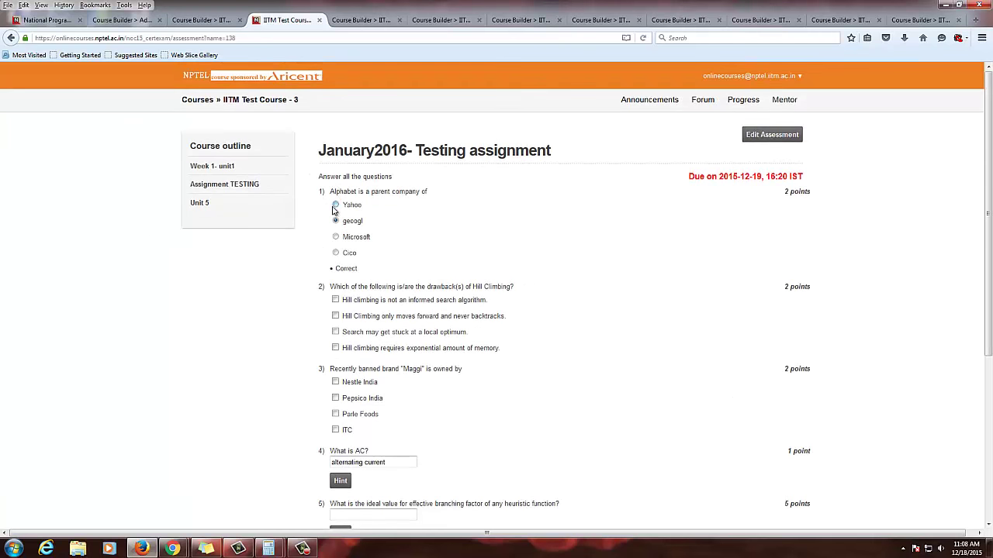
scroll(348, 314, down, 3)
click(347, 314)
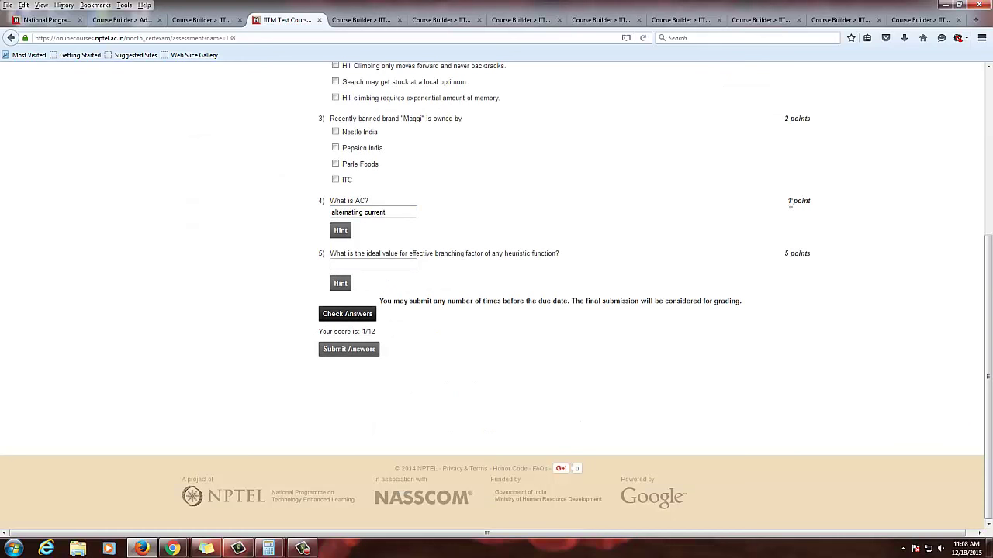
Step: Compare the points of question 4 with the feedback and the score given for the checked answers
drag(781, 205, 798, 256)
scroll(779, 321, up, 5)
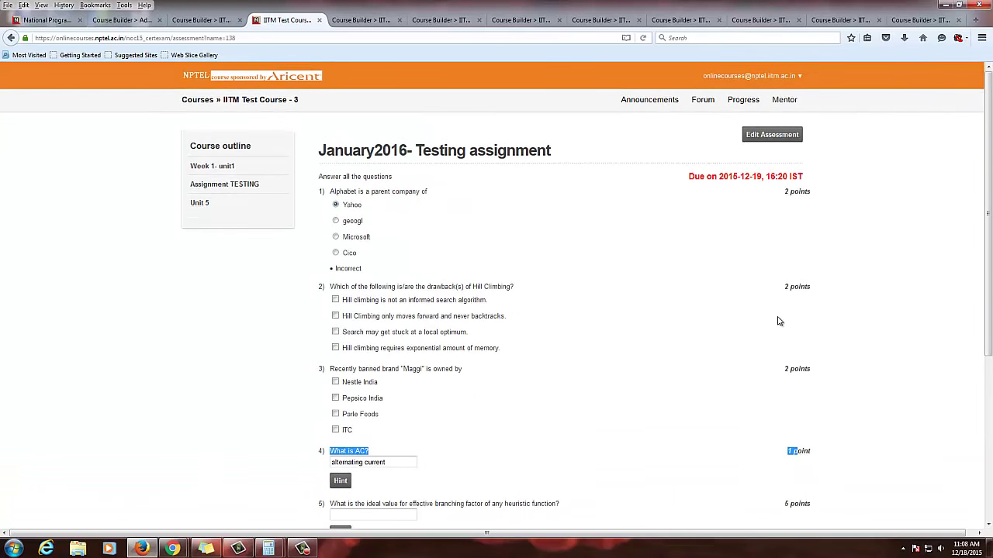
scroll(779, 321, down, 5)
click(810, 233)
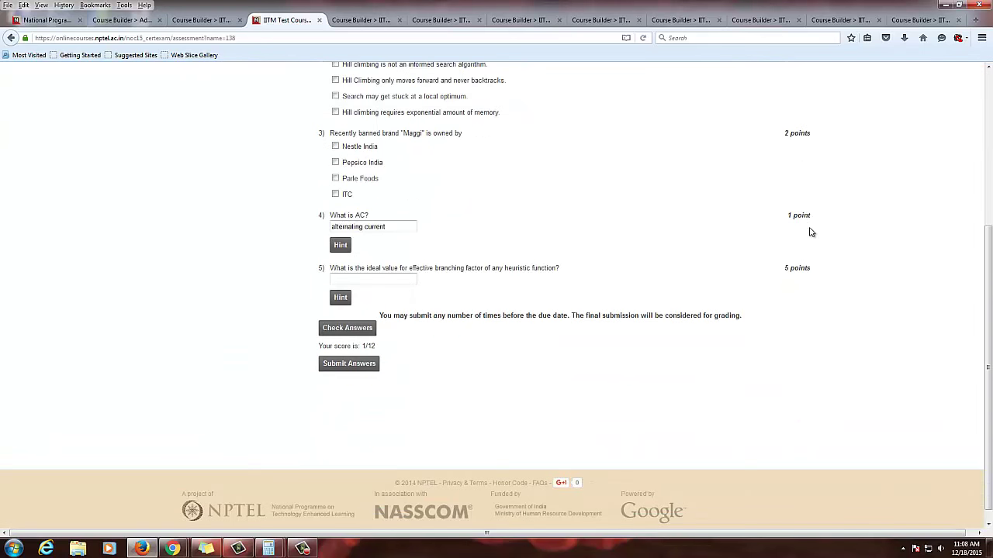
Step: Change the answer of question 4 to "alternatingcurrent" without a space and check the answers
drag(388, 226, 217, 215)
click(366, 226)
triple_click(365, 226)
click(365, 226)
key(BackSpace)
click(367, 331)
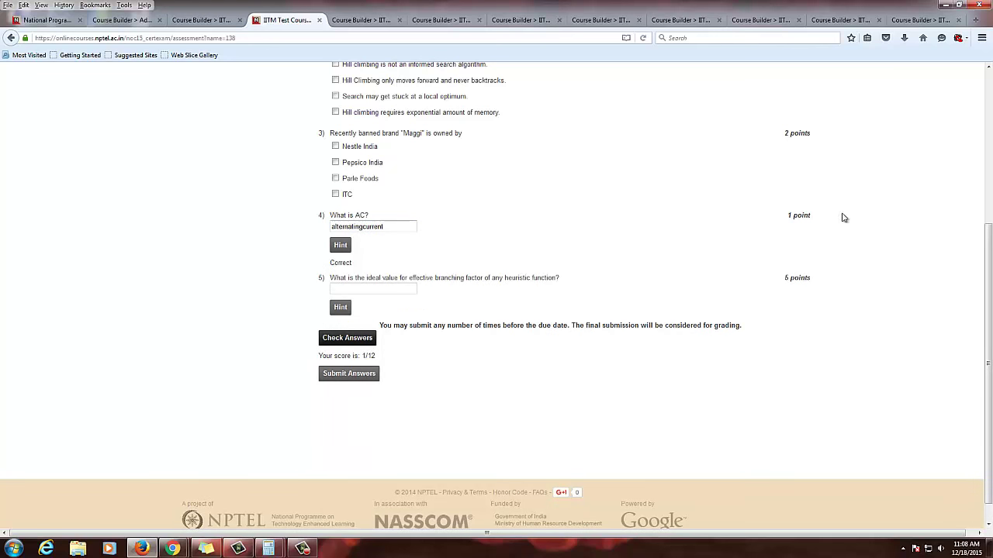
Step: Set the weight of question Jan2016-q4 to 2 in the January 2016- testing question group and save the group
click(392, 227)
drag(393, 227, 265, 225)
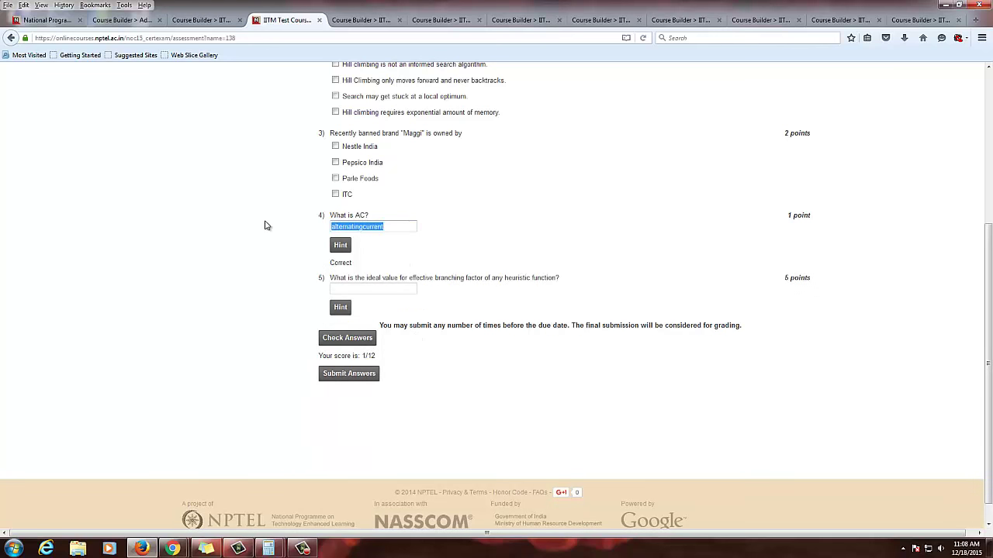
click(362, 227)
click(594, 22)
click(518, 21)
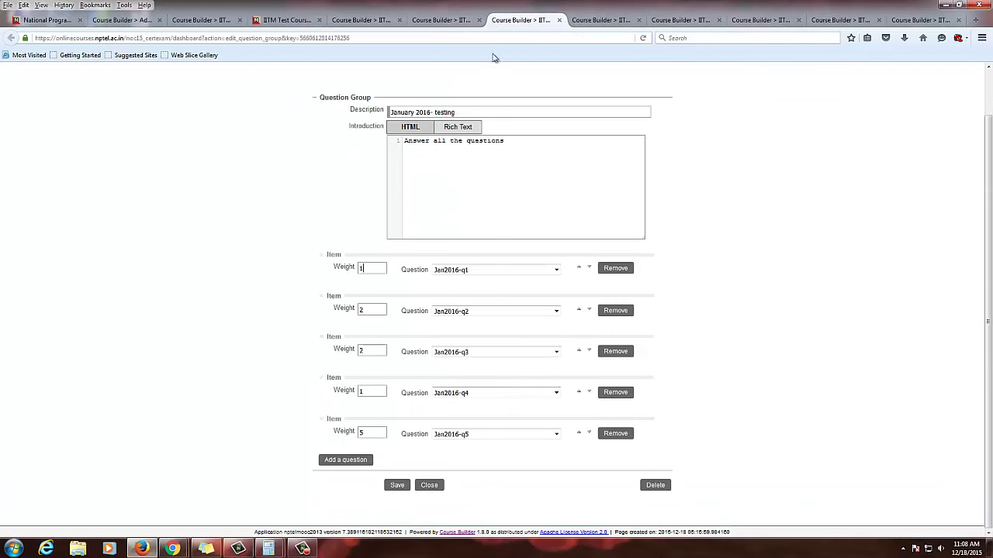
click(398, 489)
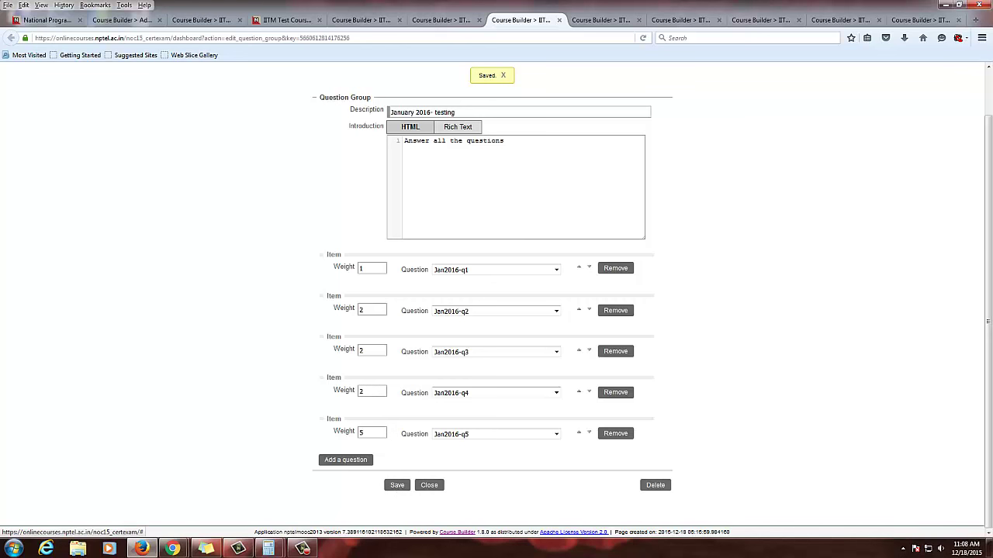
Step: Reload the student assignment page, answer question 4 with "alternating current" and check the answers
click(277, 26)
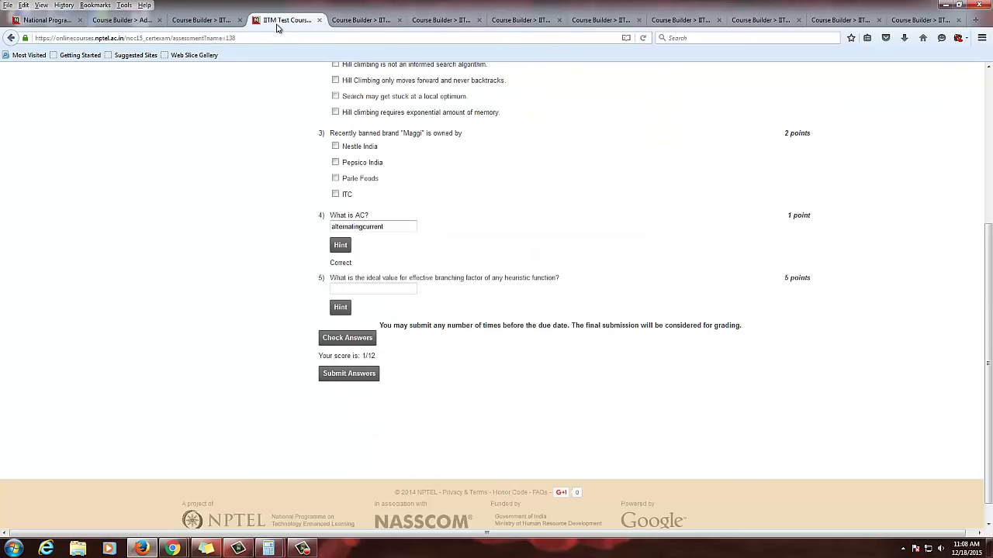
key(F5)
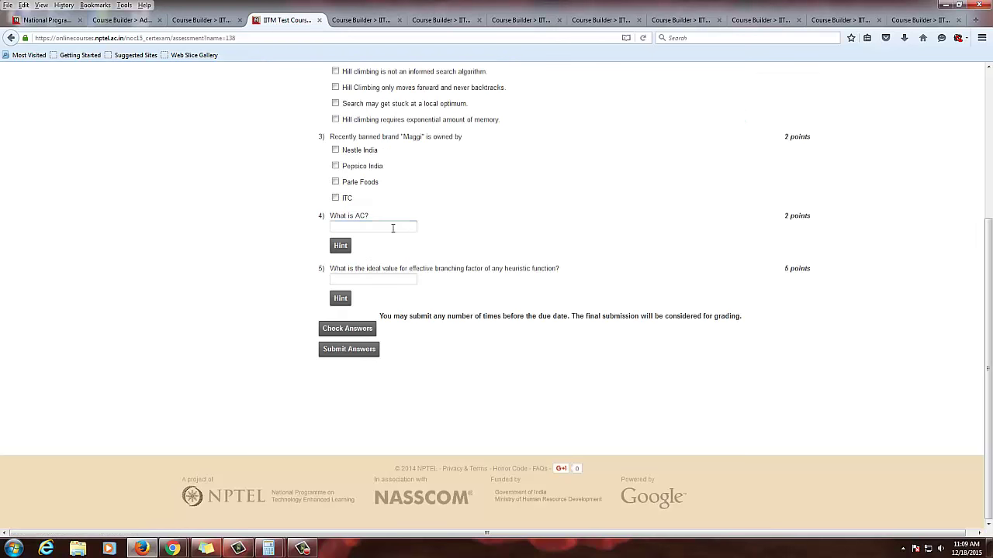
click(378, 227)
click(359, 328)
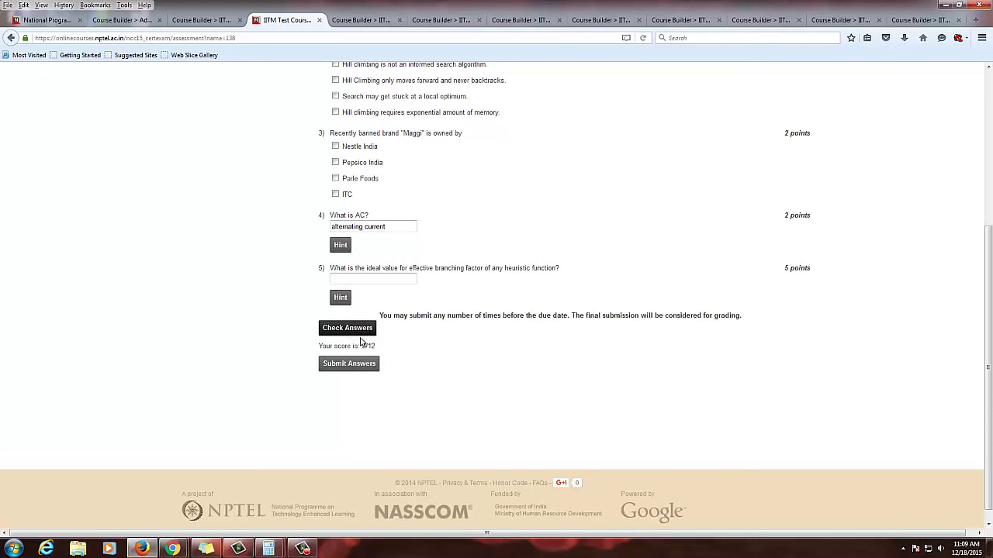
Step: Switch the answer of question 1 to Yahoo and recheck the answers with question 4 still answered
scroll(744, 221, up, 5)
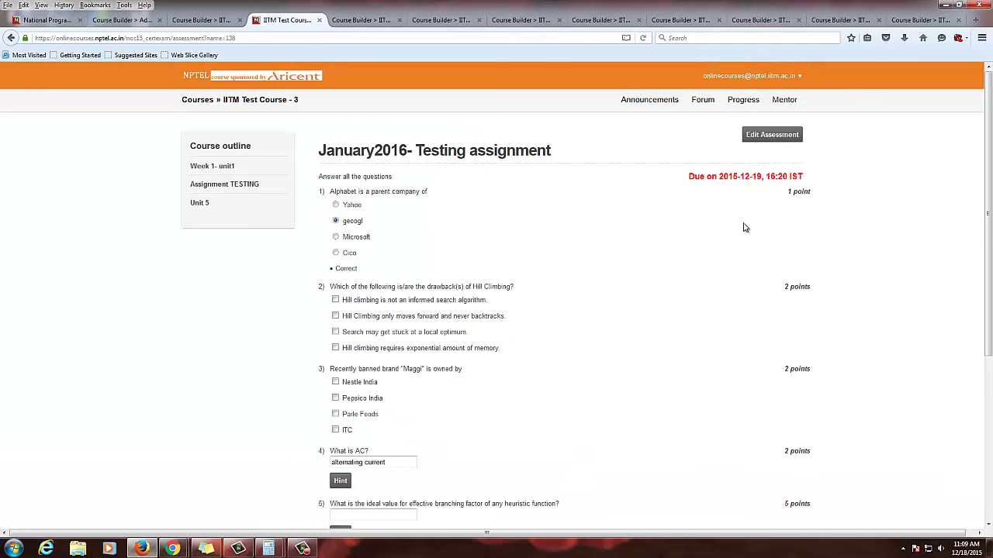
scroll(744, 225, down, 3)
scroll(744, 225, up, 3)
click(336, 205)
scroll(403, 217, down, 3)
click(368, 316)
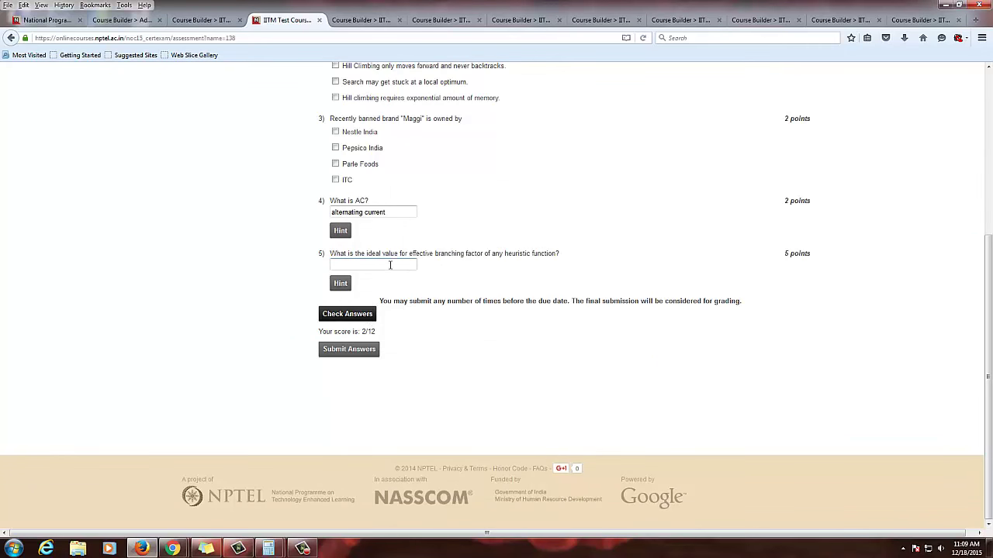
Step: Save question 4's short-answer settings with both accepted spellings scored 1.0, and dismiss the Windows color scheme prompt
click(615, 25)
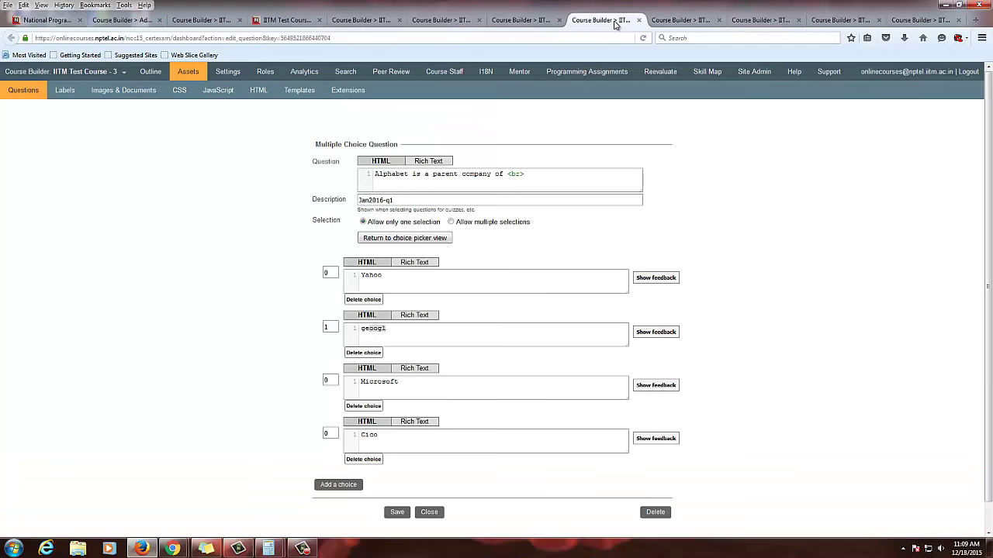
click(666, 22)
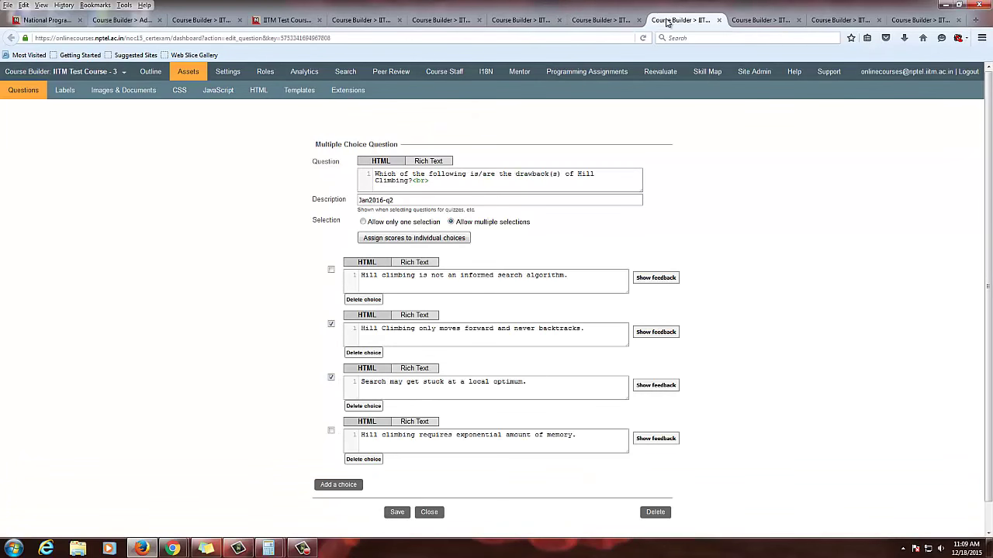
click(756, 25)
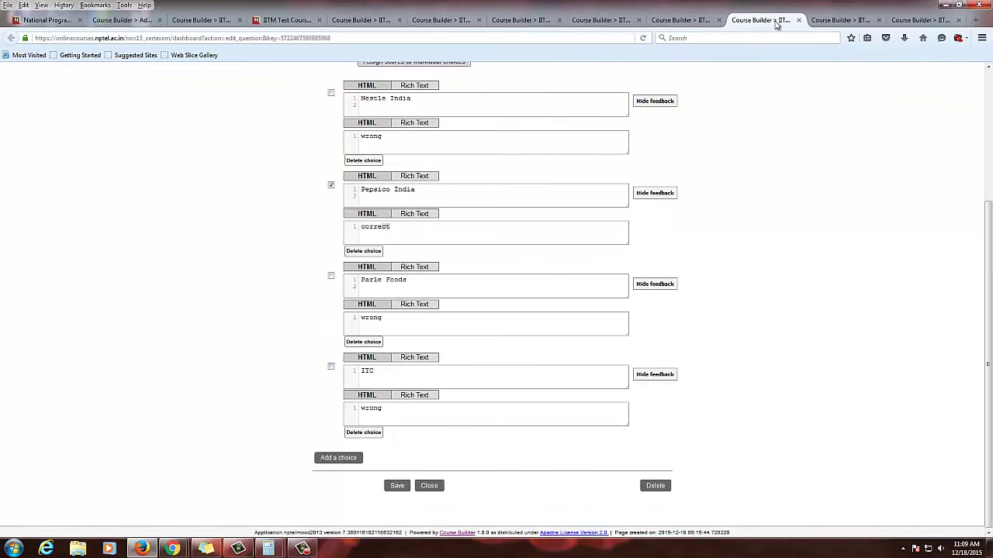
click(837, 22)
scroll(465, 314, down, 6)
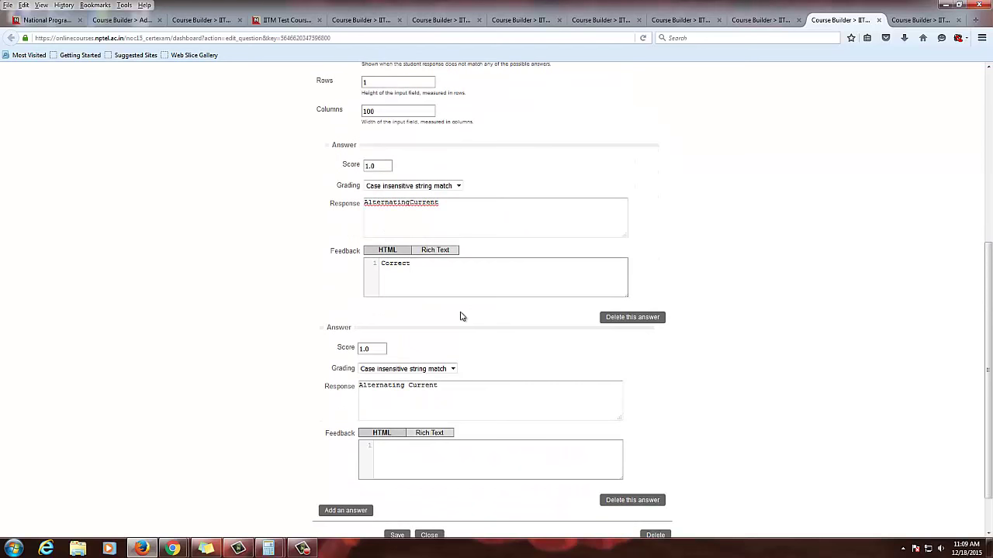
scroll(460, 316, down, 1)
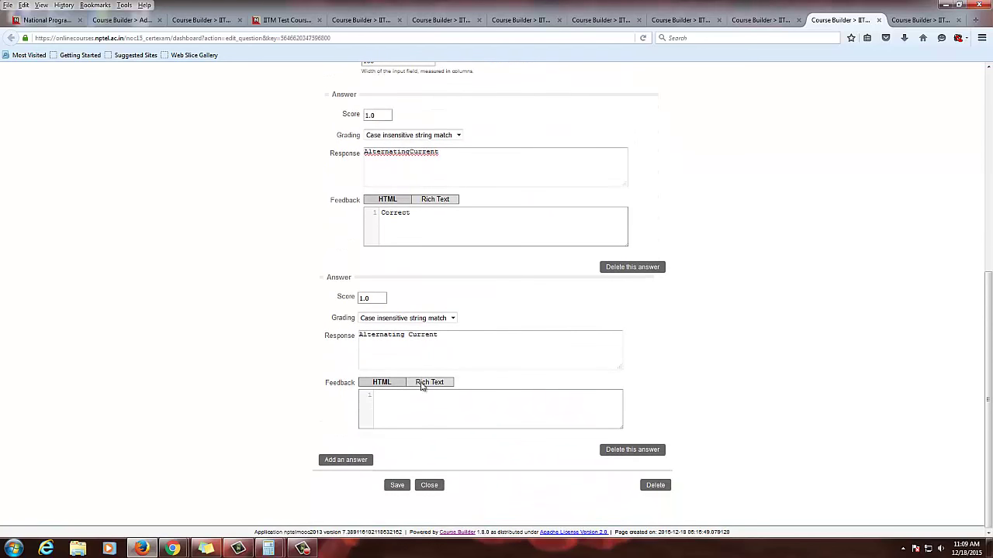
click(397, 485)
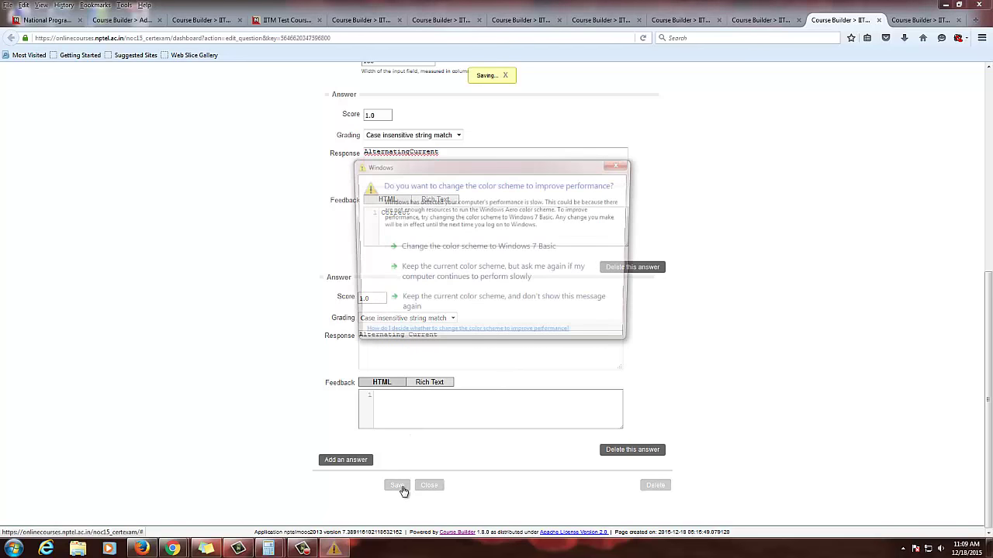
click(620, 165)
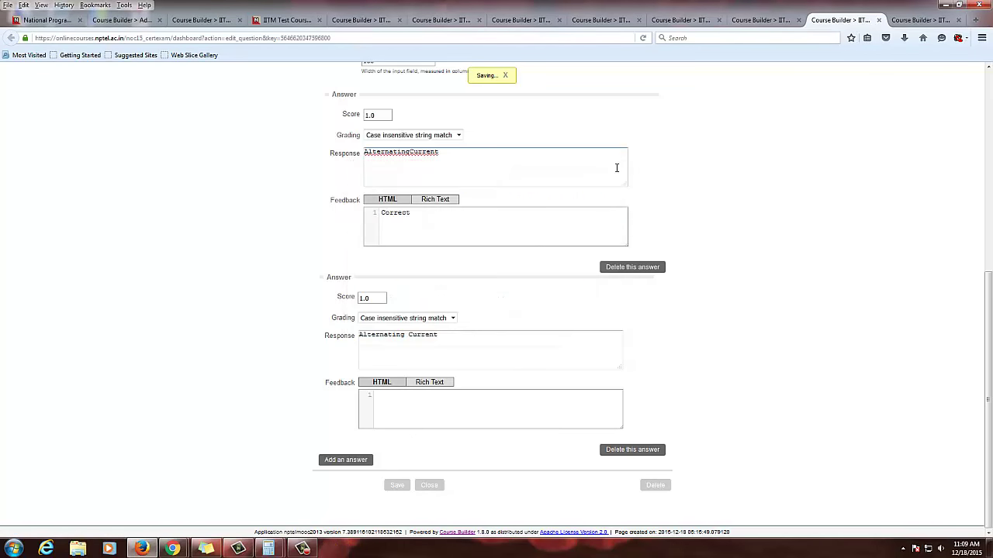
Step: Save the January 2016- testing question group again and return to the assignment page to review the checked answers
click(524, 21)
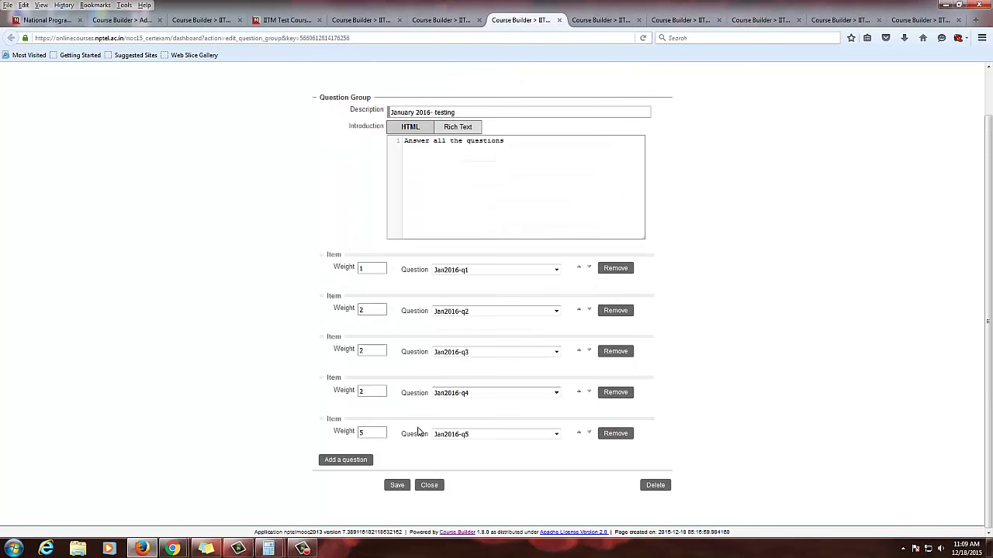
click(395, 485)
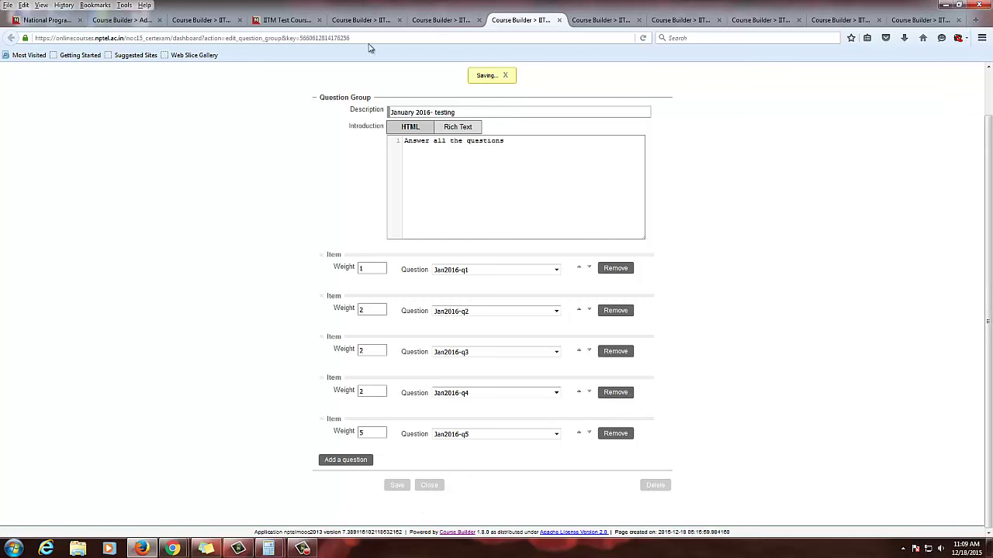
click(356, 22)
click(304, 21)
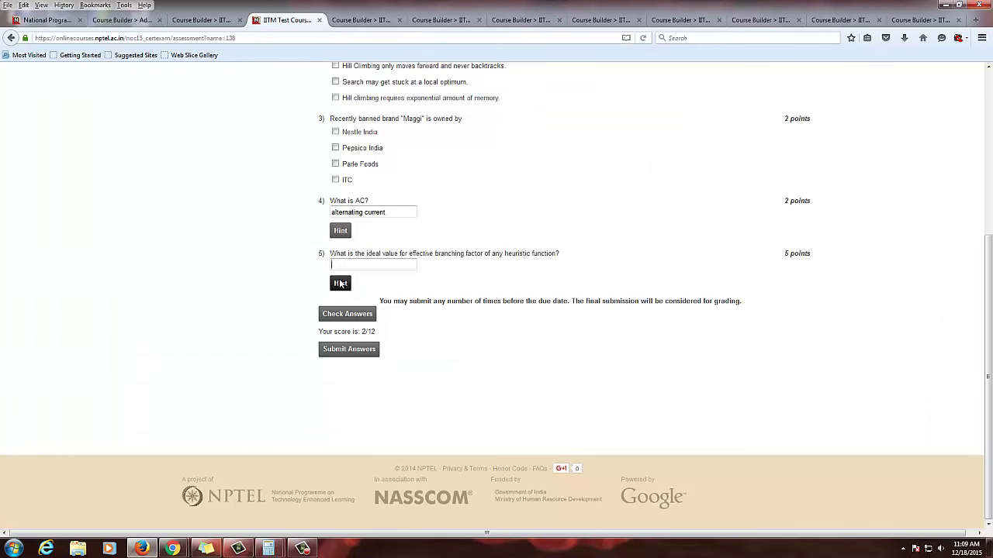
scroll(340, 283, up, 4)
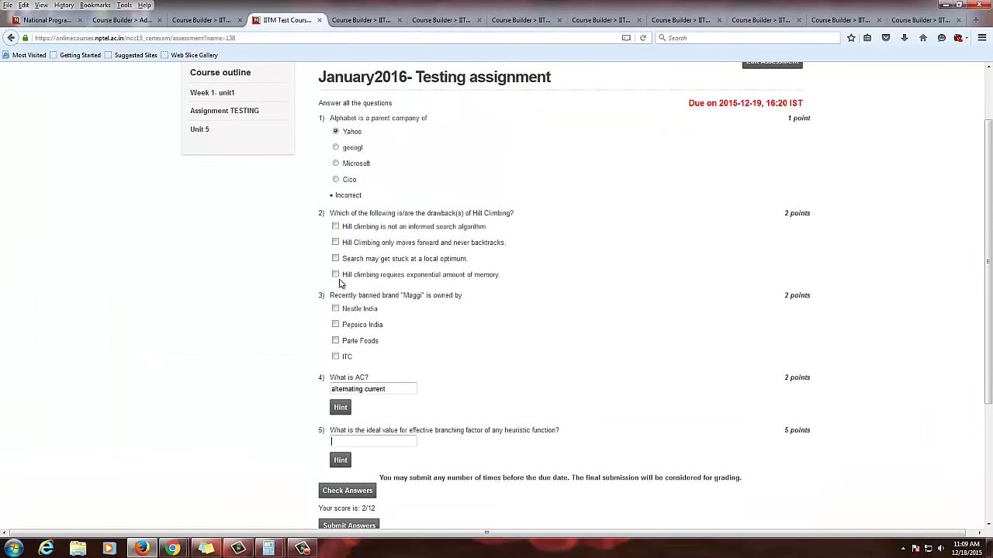
scroll(340, 283, down, 4)
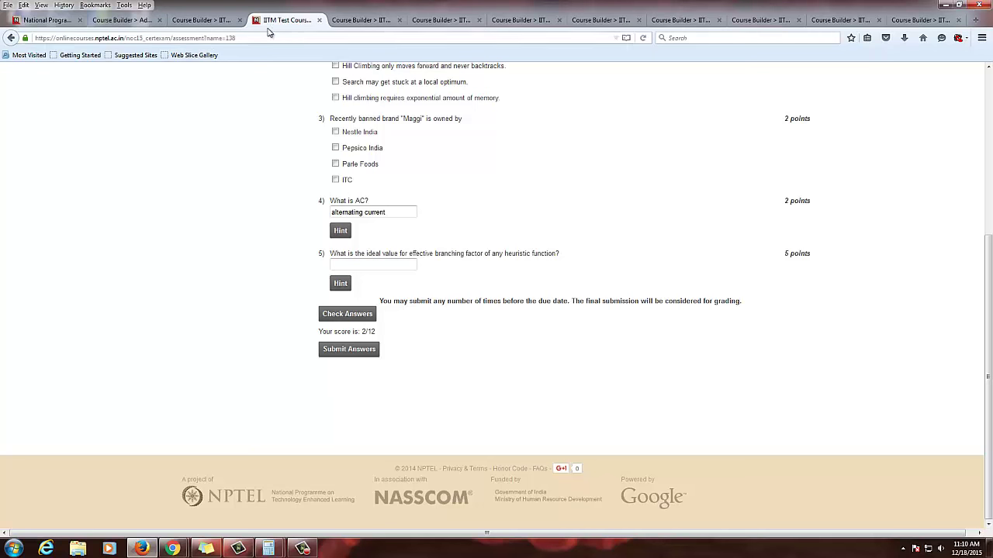
scroll(373, 277, up, 3)
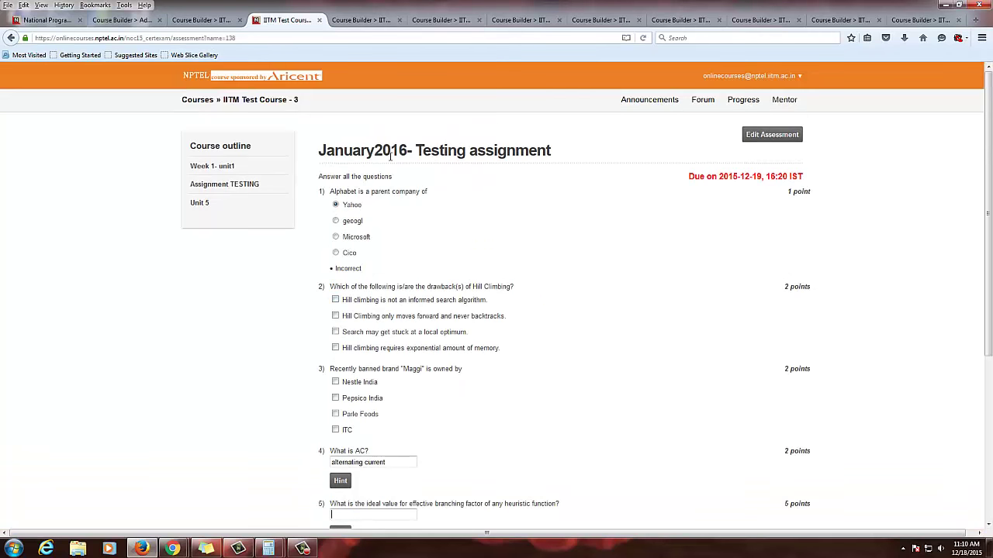
Step: Change the day in the assignment's submission due date, keeping the time at 10:50, and save the assessment settings
click(359, 21)
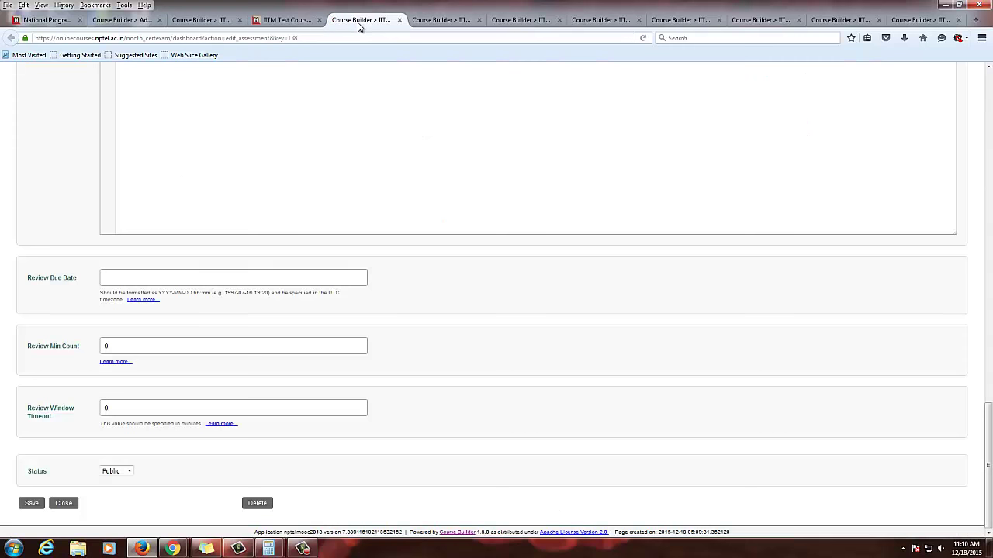
scroll(221, 310, up, 5)
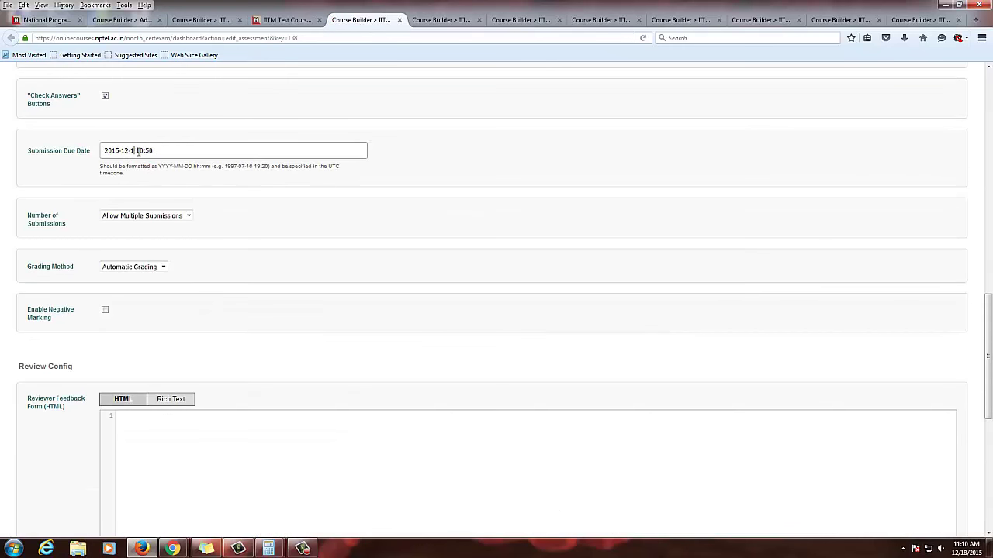
scroll(155, 336, down, 10)
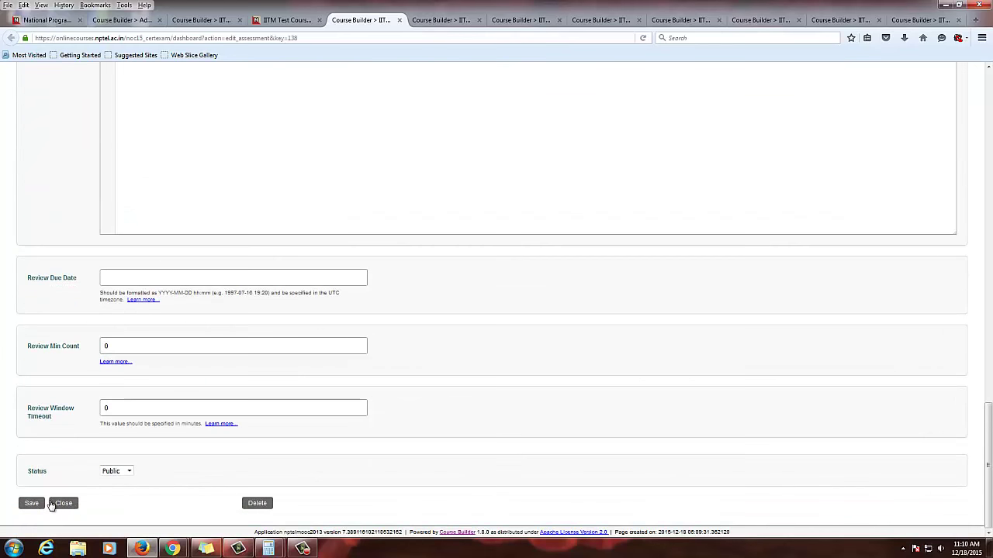
click(38, 508)
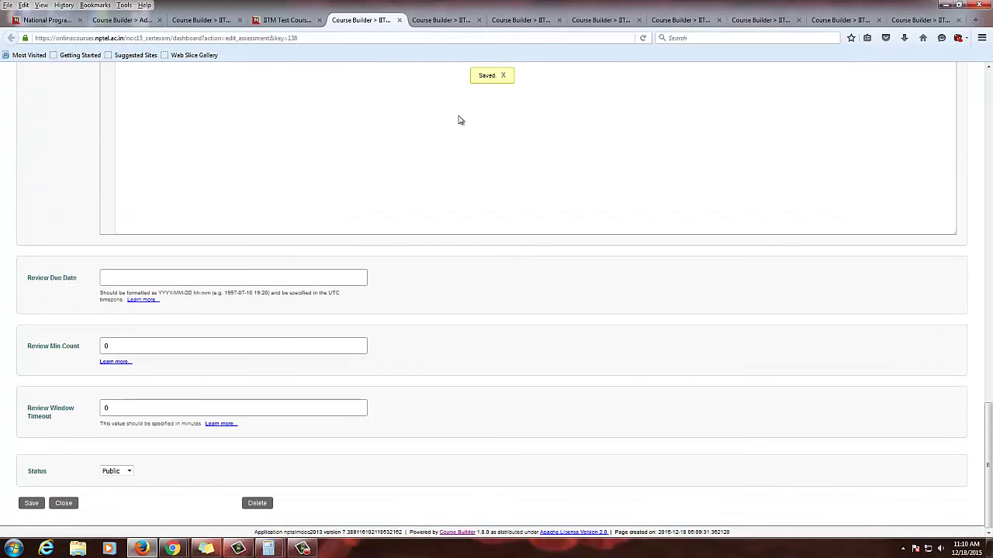
Step: Open the student's course progress and look up the score of January2016- Testing assignment
click(307, 21)
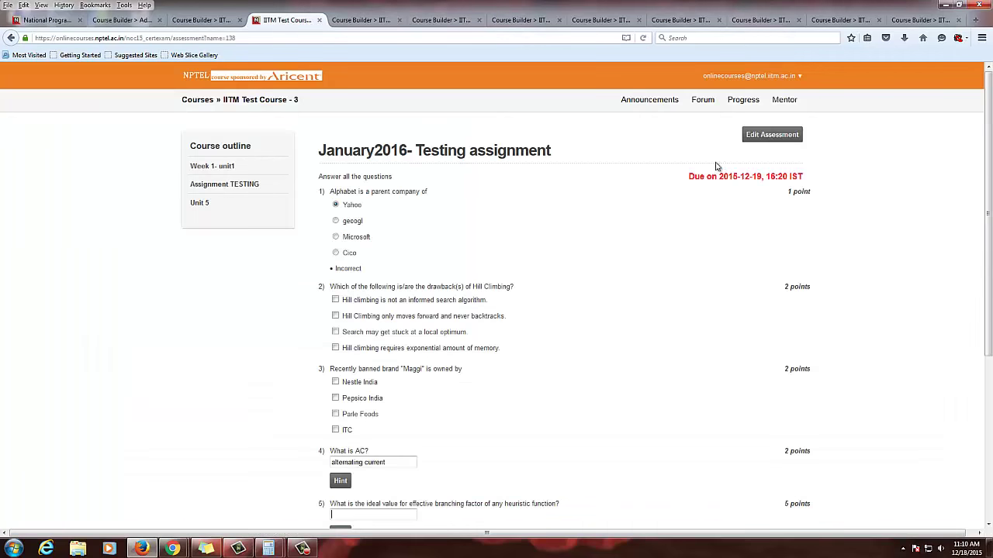
click(745, 101)
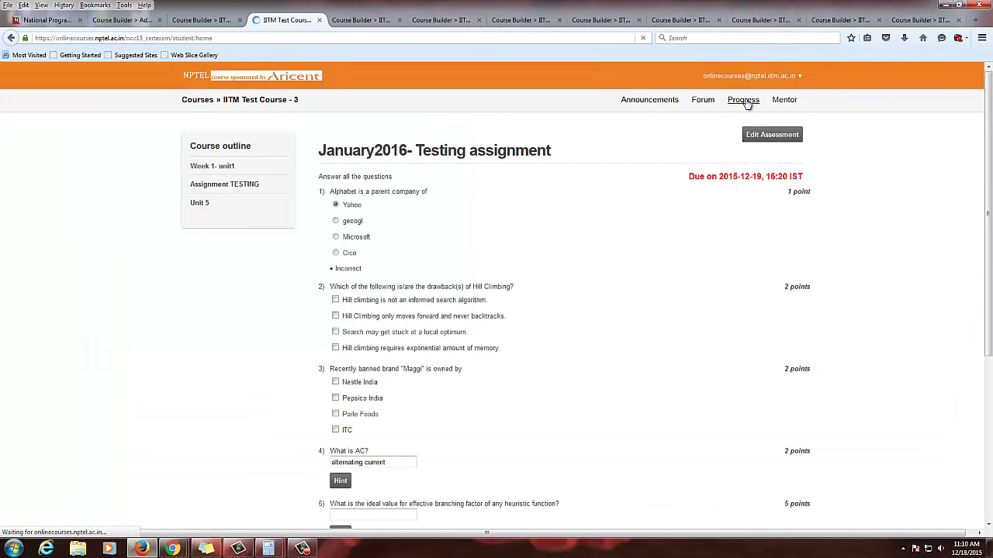
scroll(526, 335, down, 1)
scroll(527, 335, down, 6)
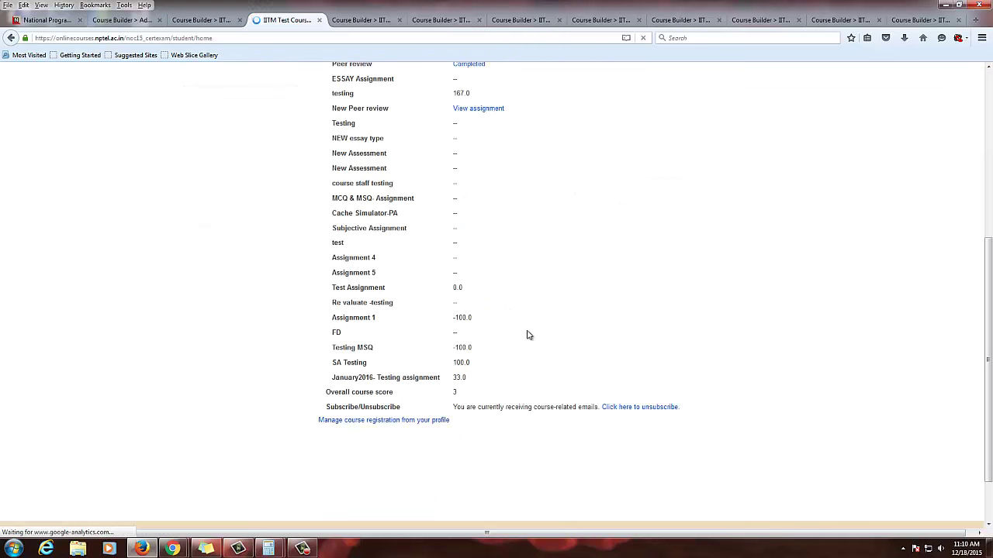
drag(455, 377, 466, 378)
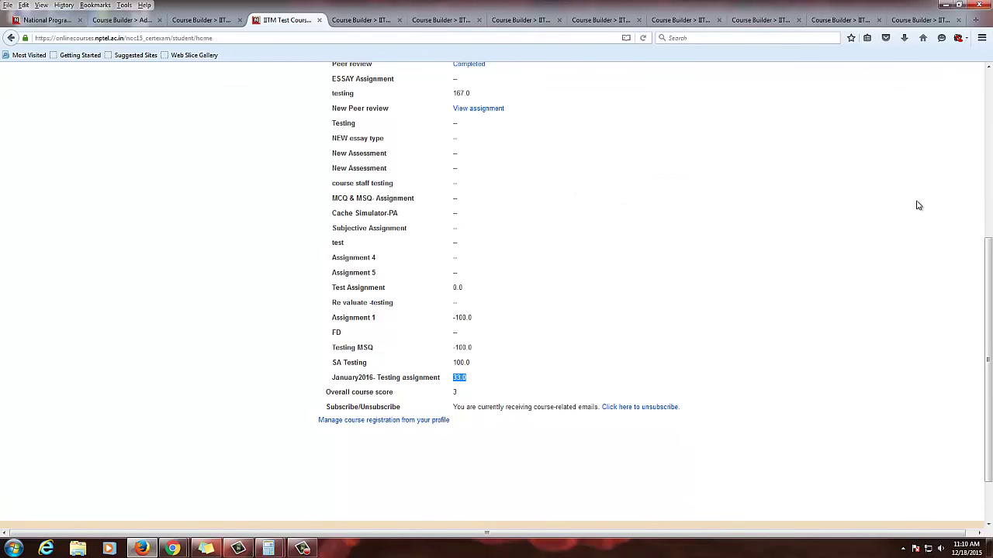
Step: Compare question 4's weight in the question group with the scores of its two accepted answers, and return to the question list
click(677, 20)
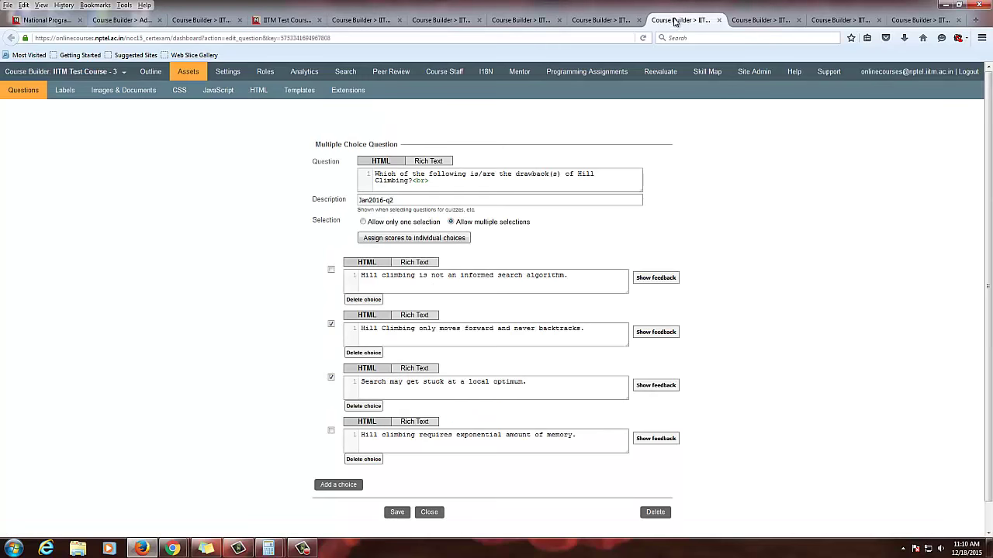
click(588, 20)
click(532, 22)
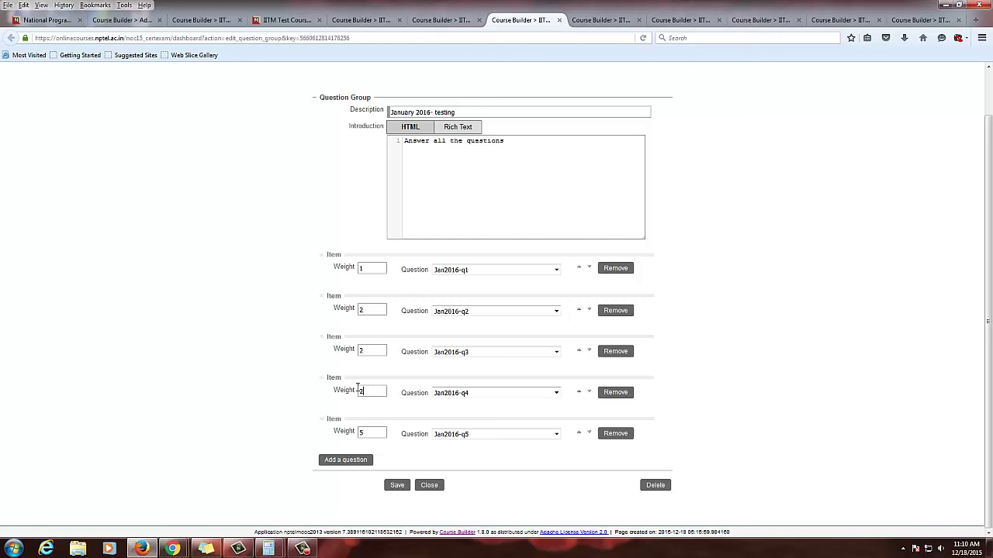
click(620, 24)
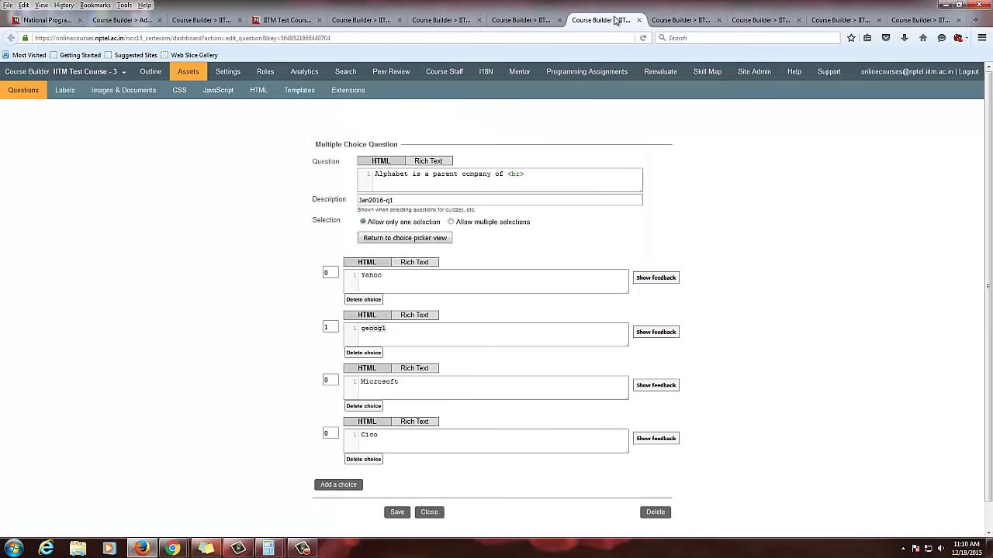
click(830, 23)
scroll(406, 240, up, 4)
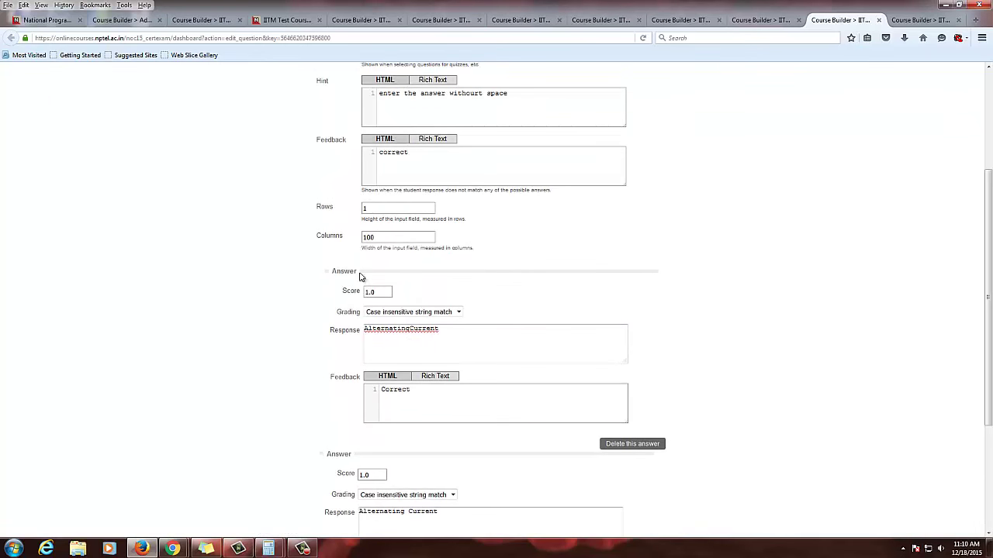
scroll(375, 291, down, 4)
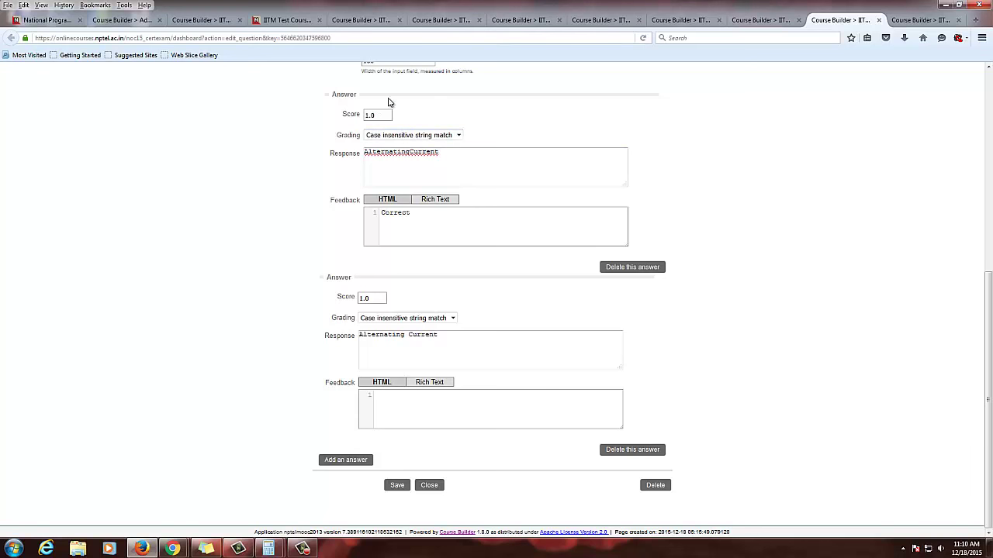
click(547, 21)
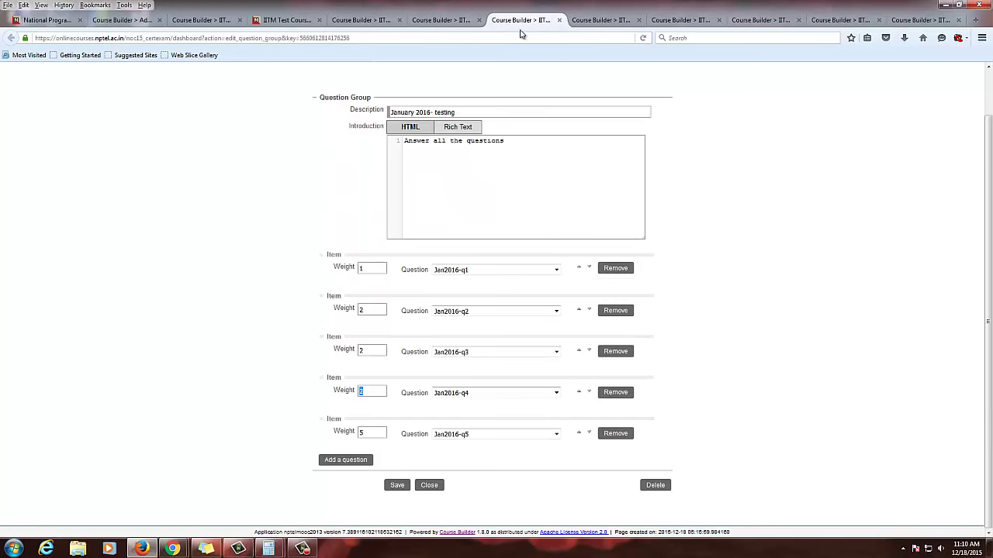
click(457, 26)
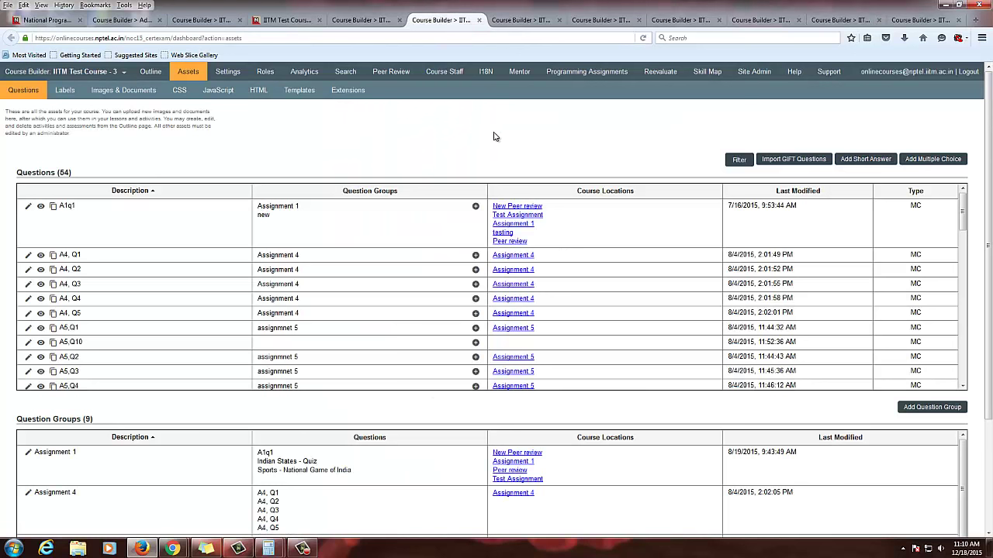